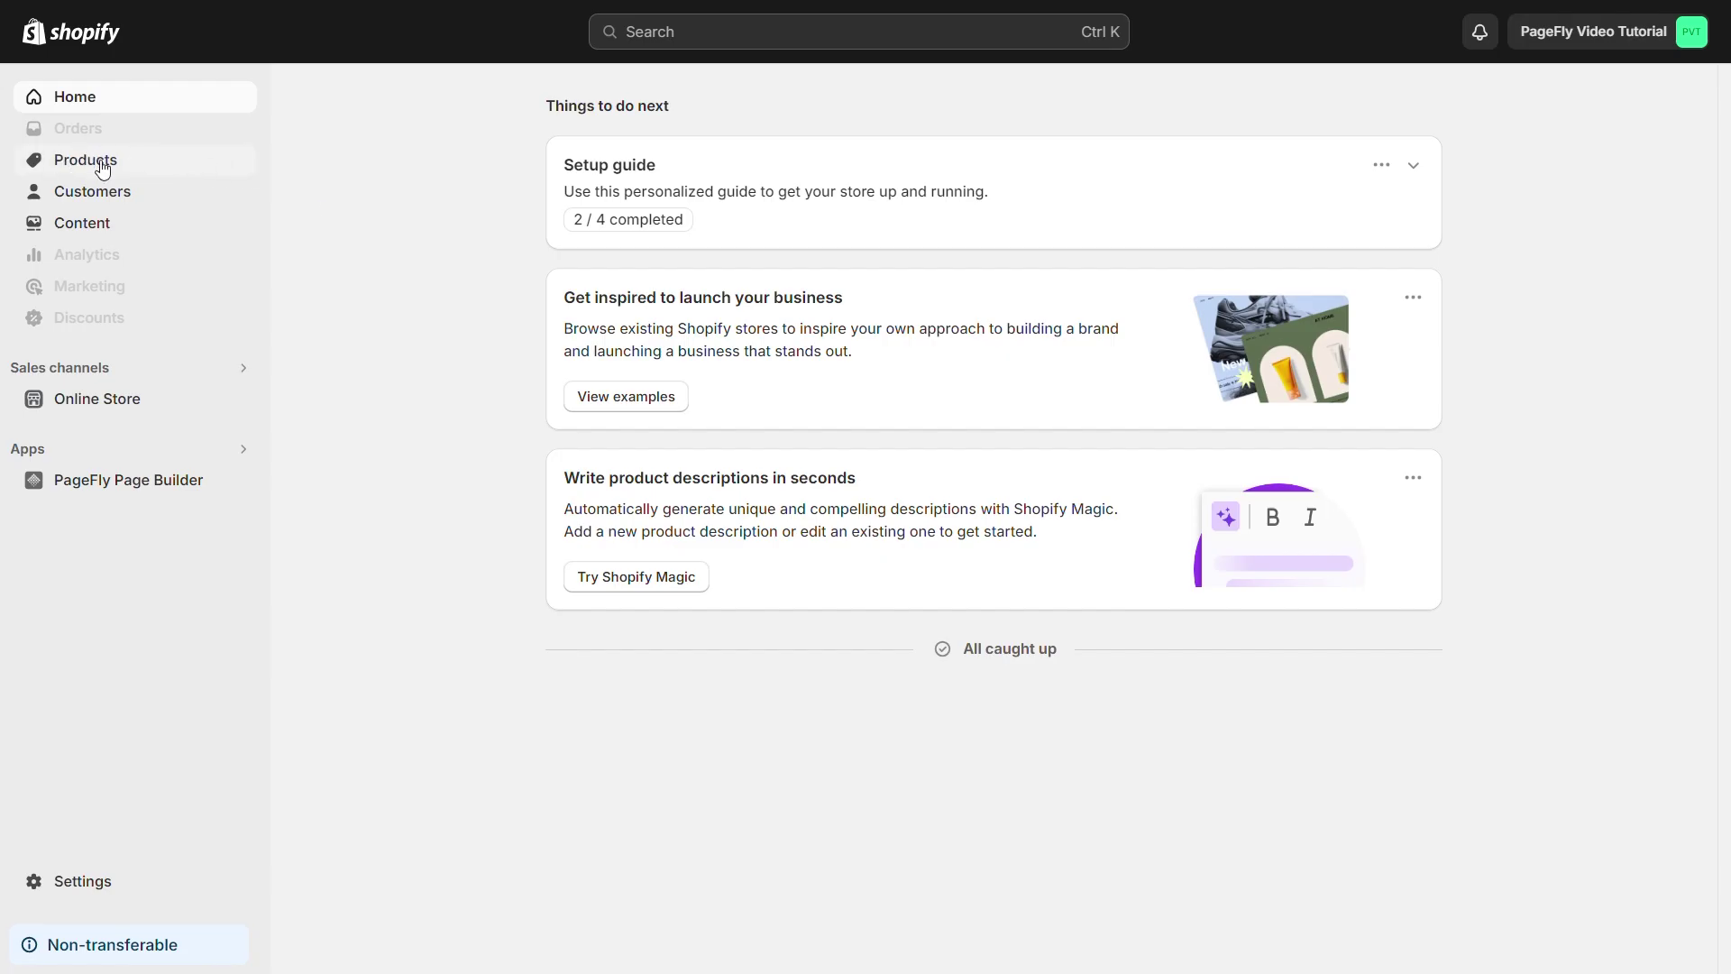
- Open the Candles collection from the store's product collections
click(74, 170)
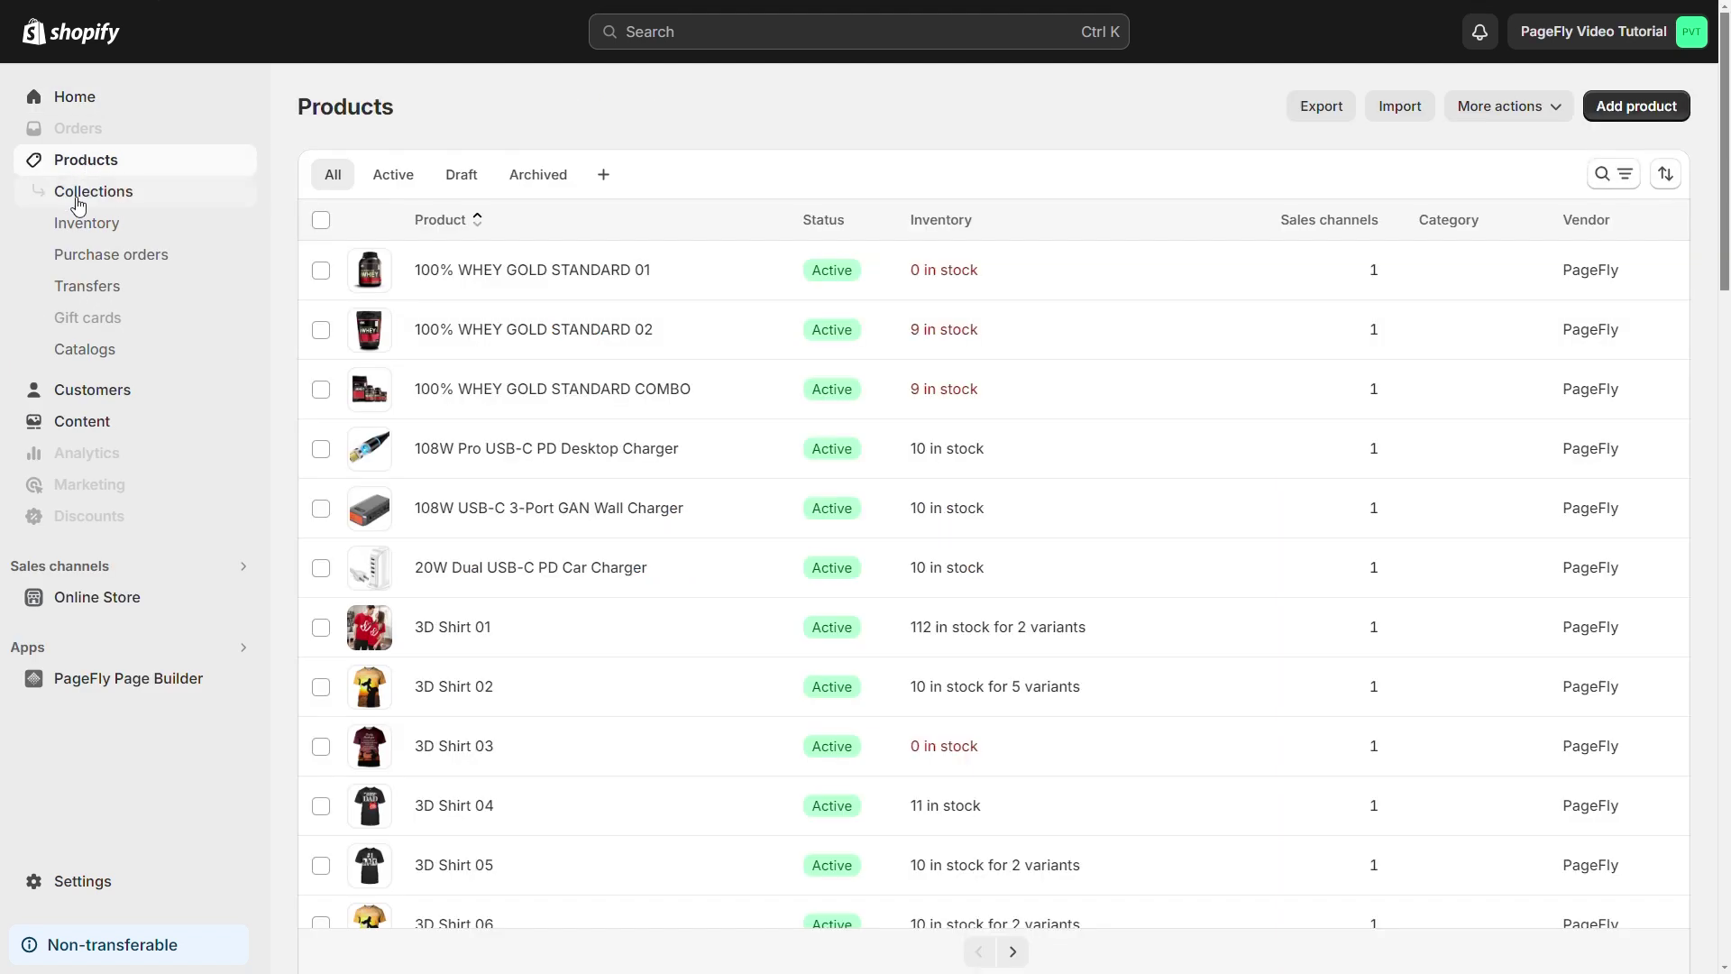
click(93, 193)
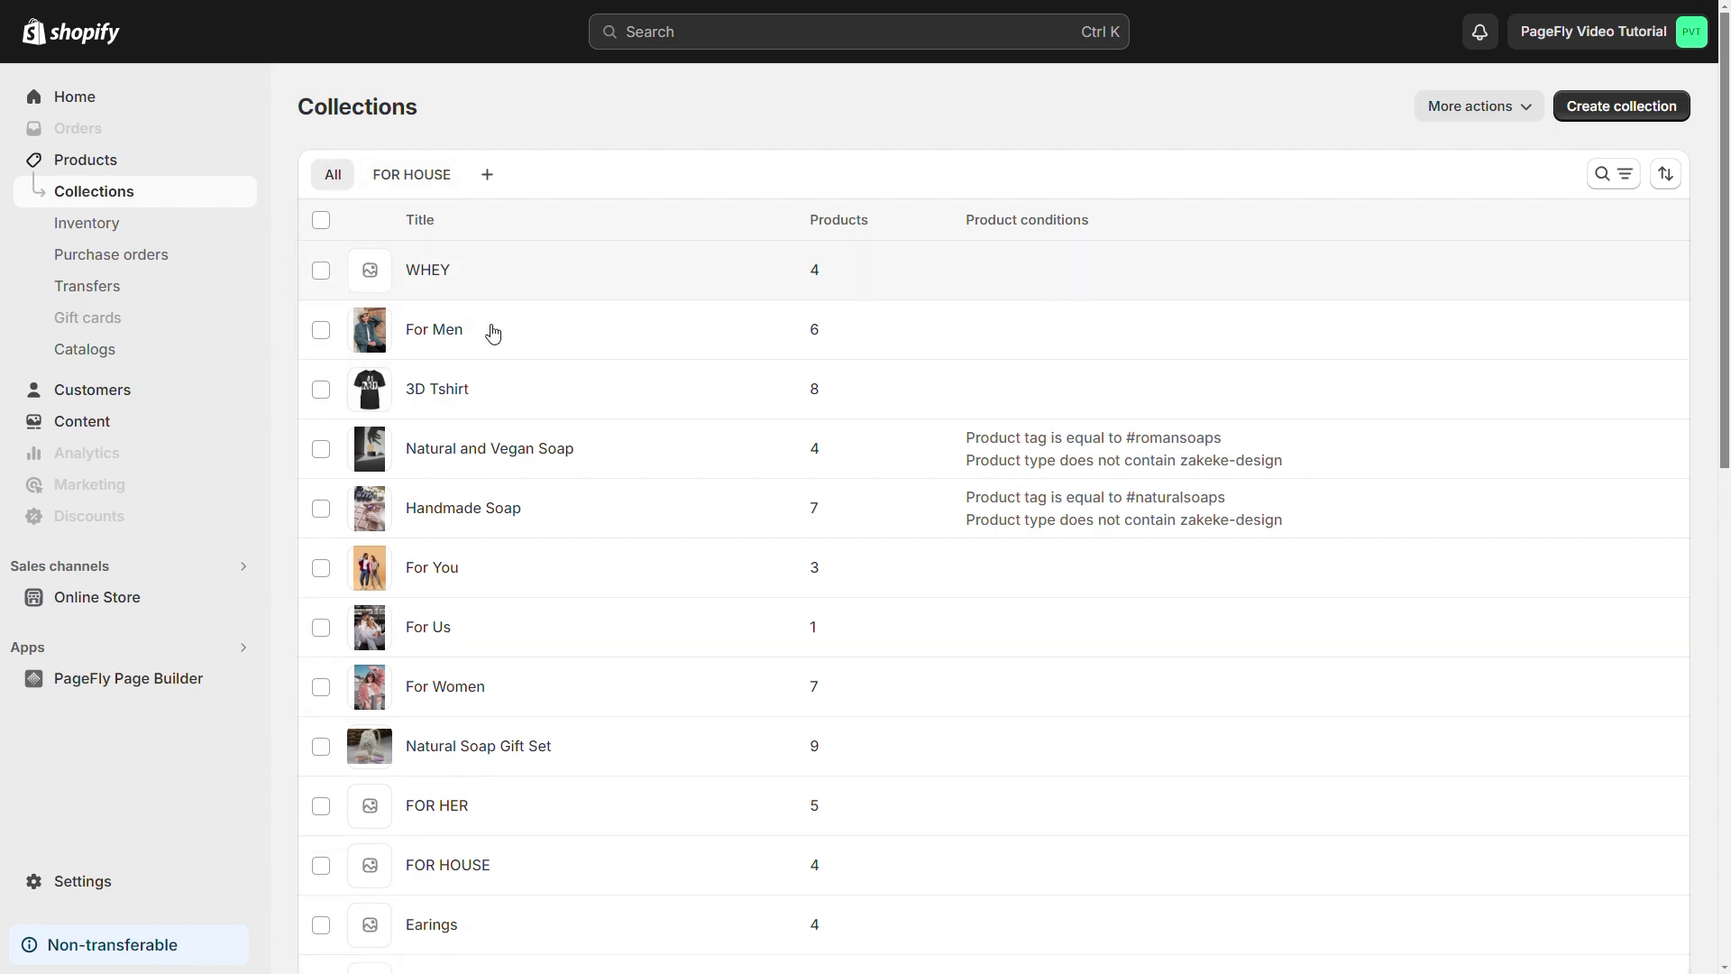
scroll(502, 432, down, 1)
scroll(502, 432, down, 2)
click(435, 647)
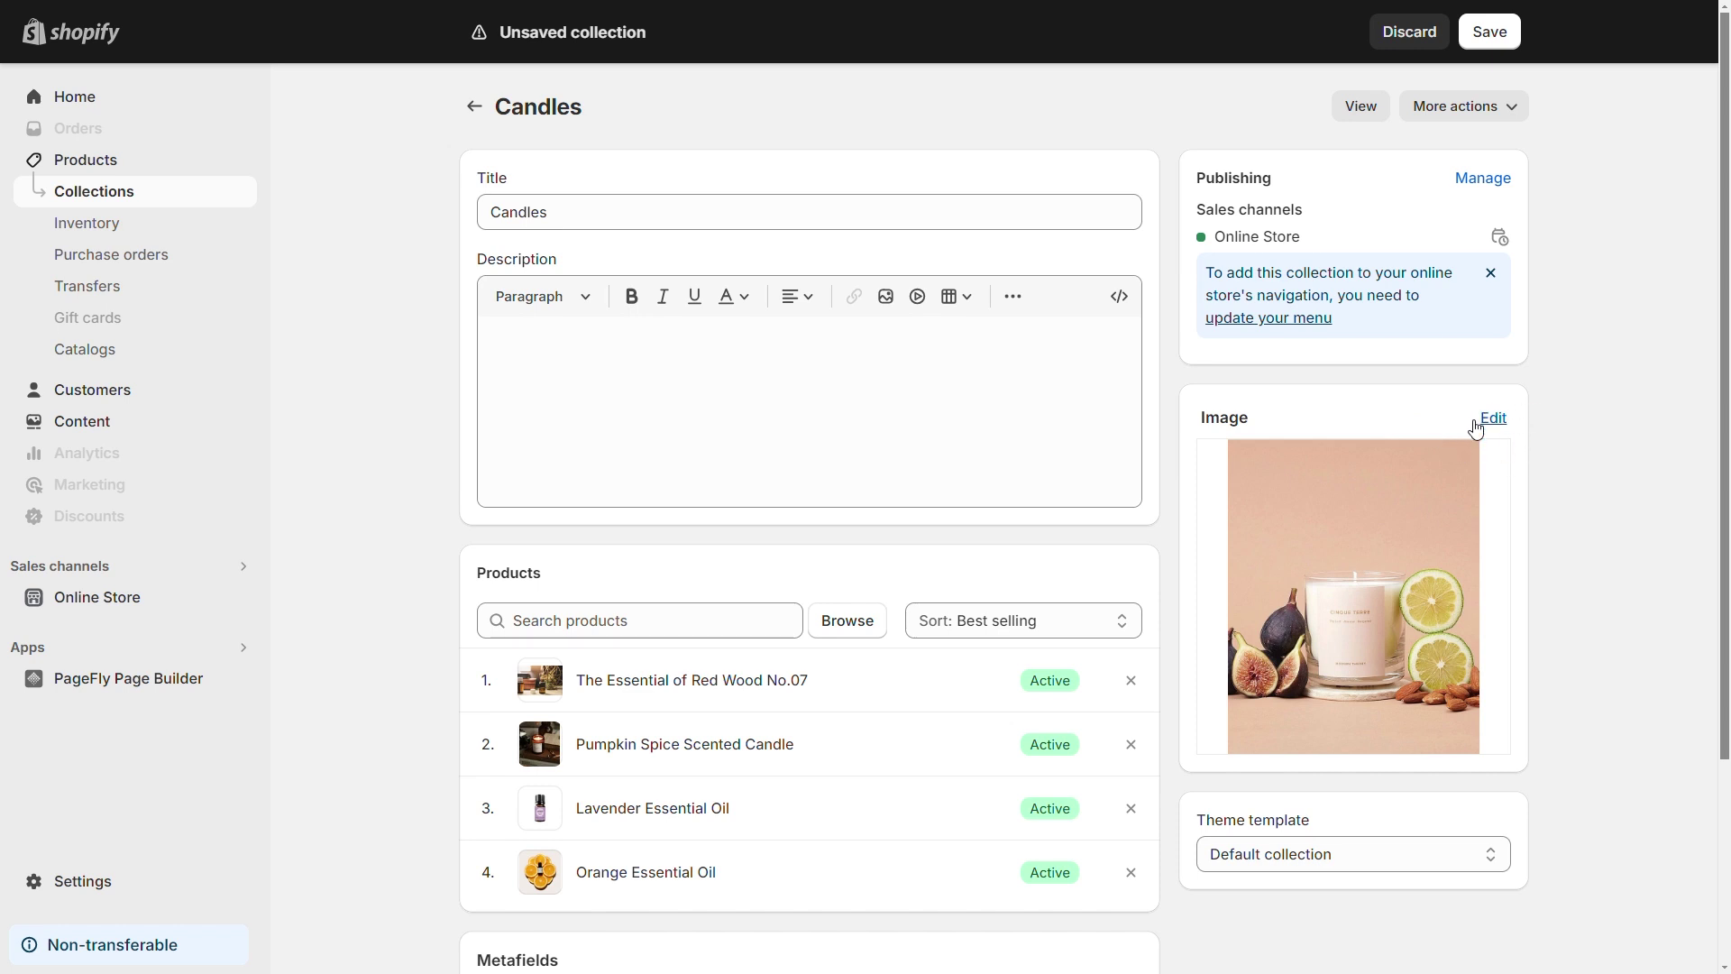
- Replace the Candles collection's image with image file 2 from the Captures folder and save the collection
click(1502, 430)
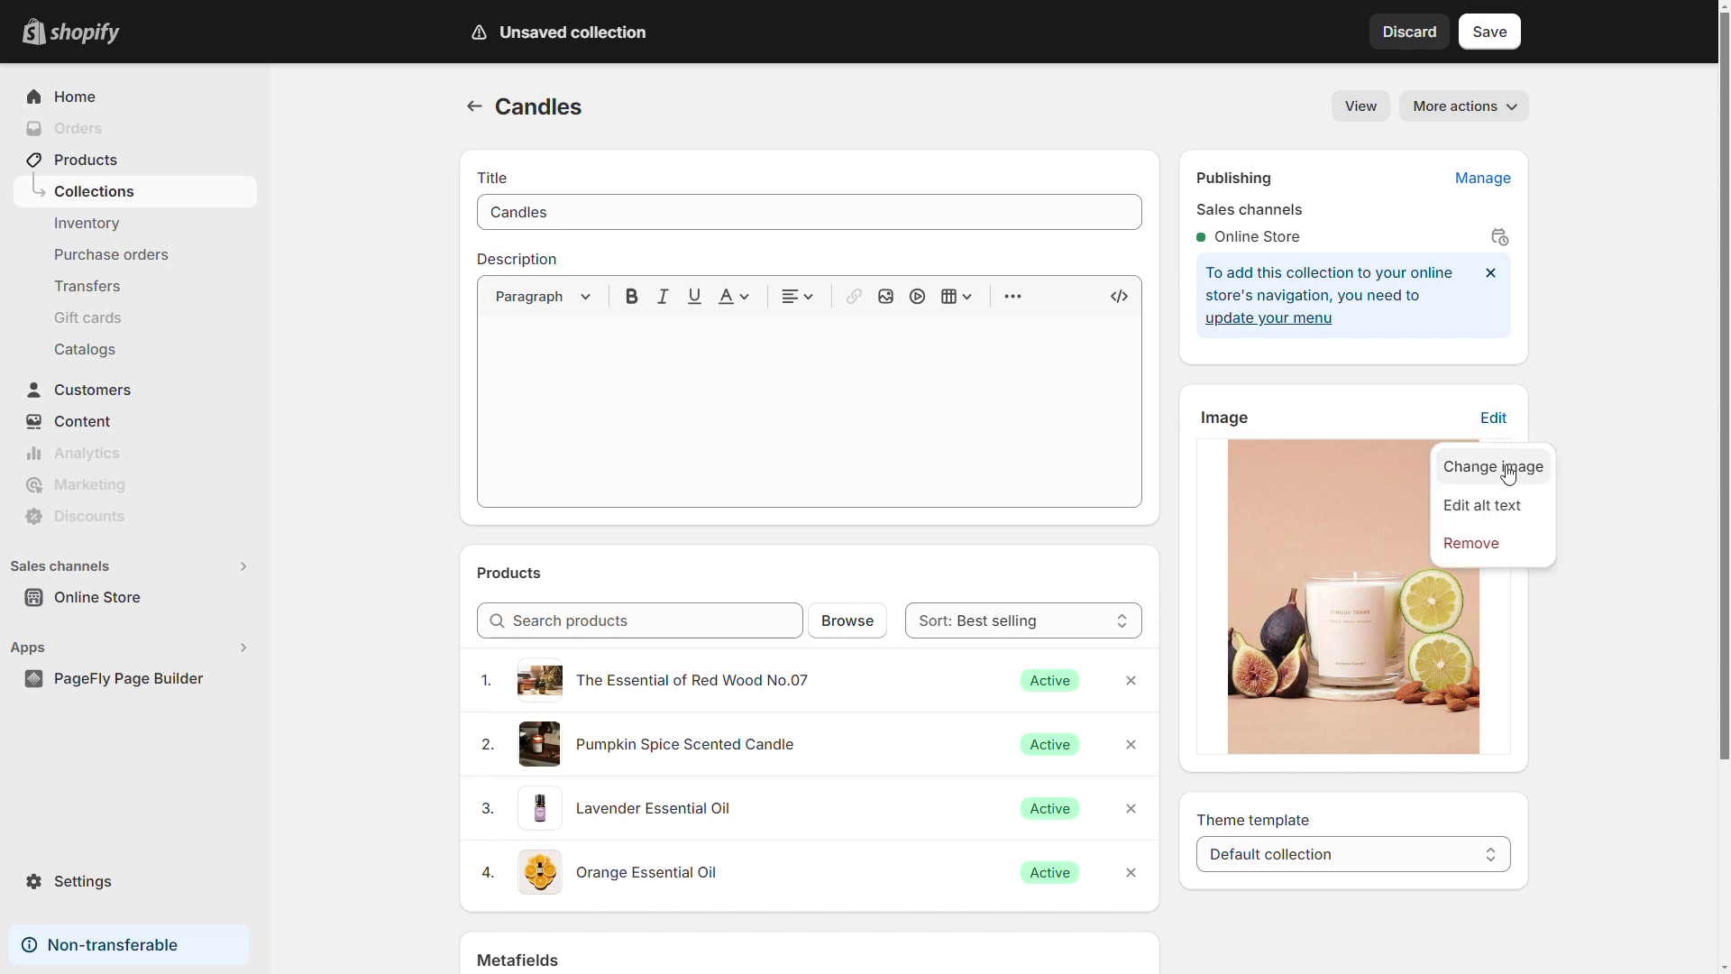
click(1494, 468)
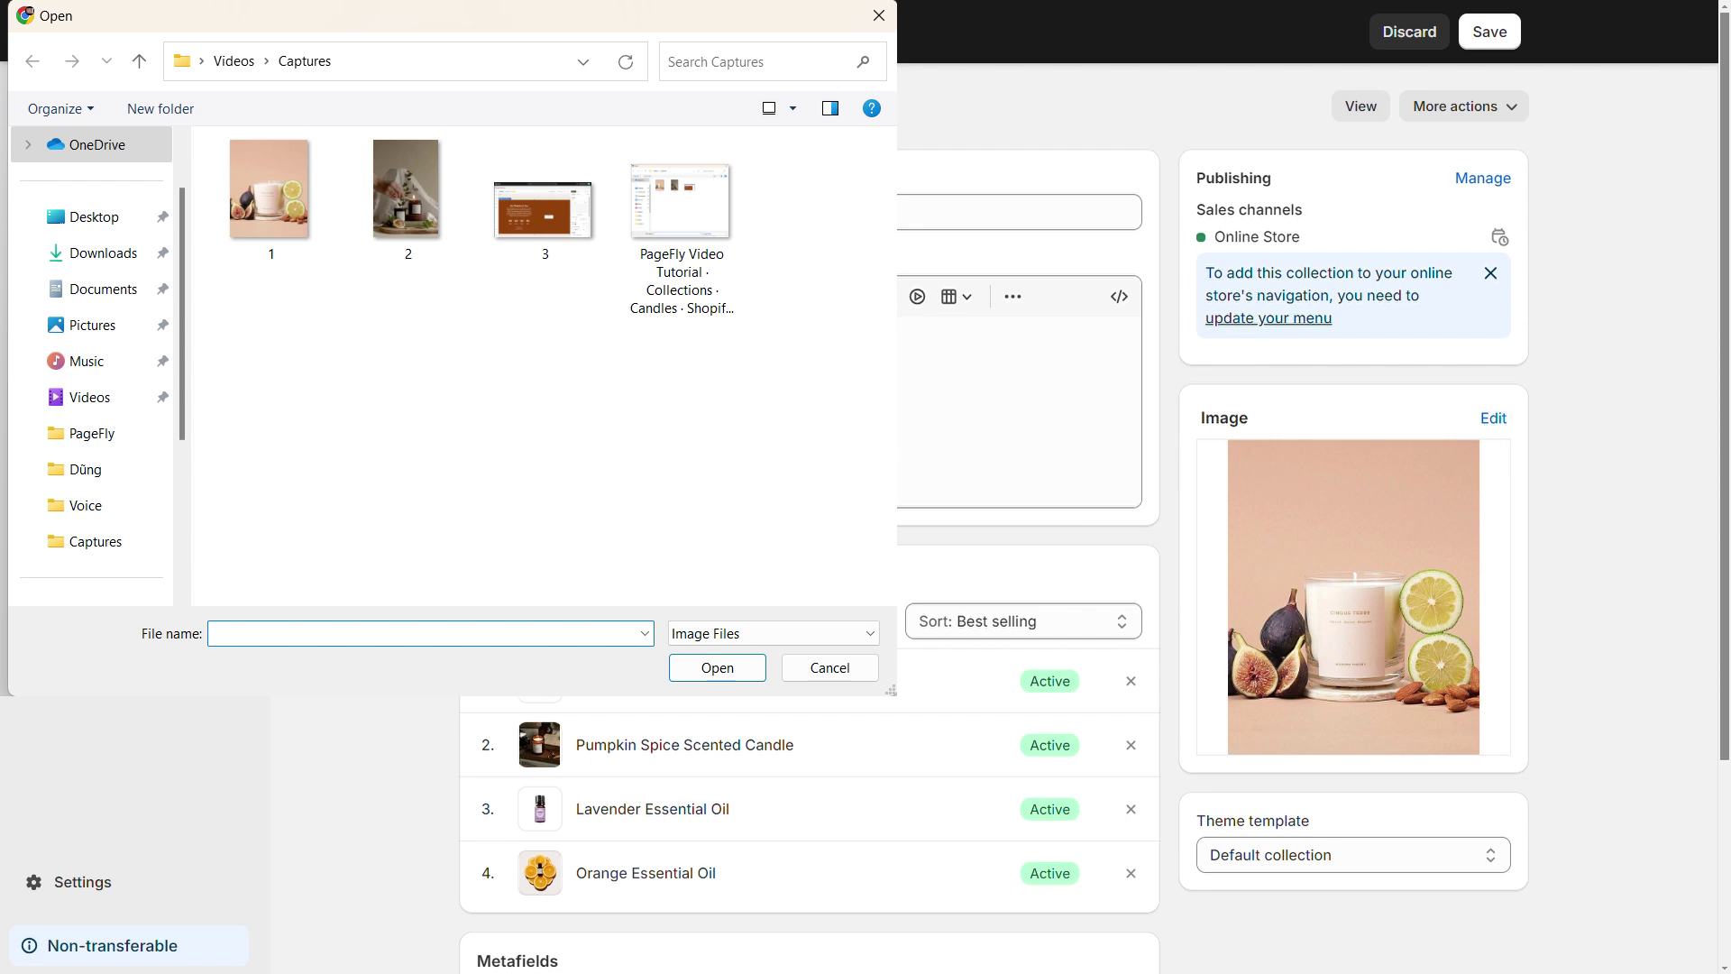
double_click(406, 190)
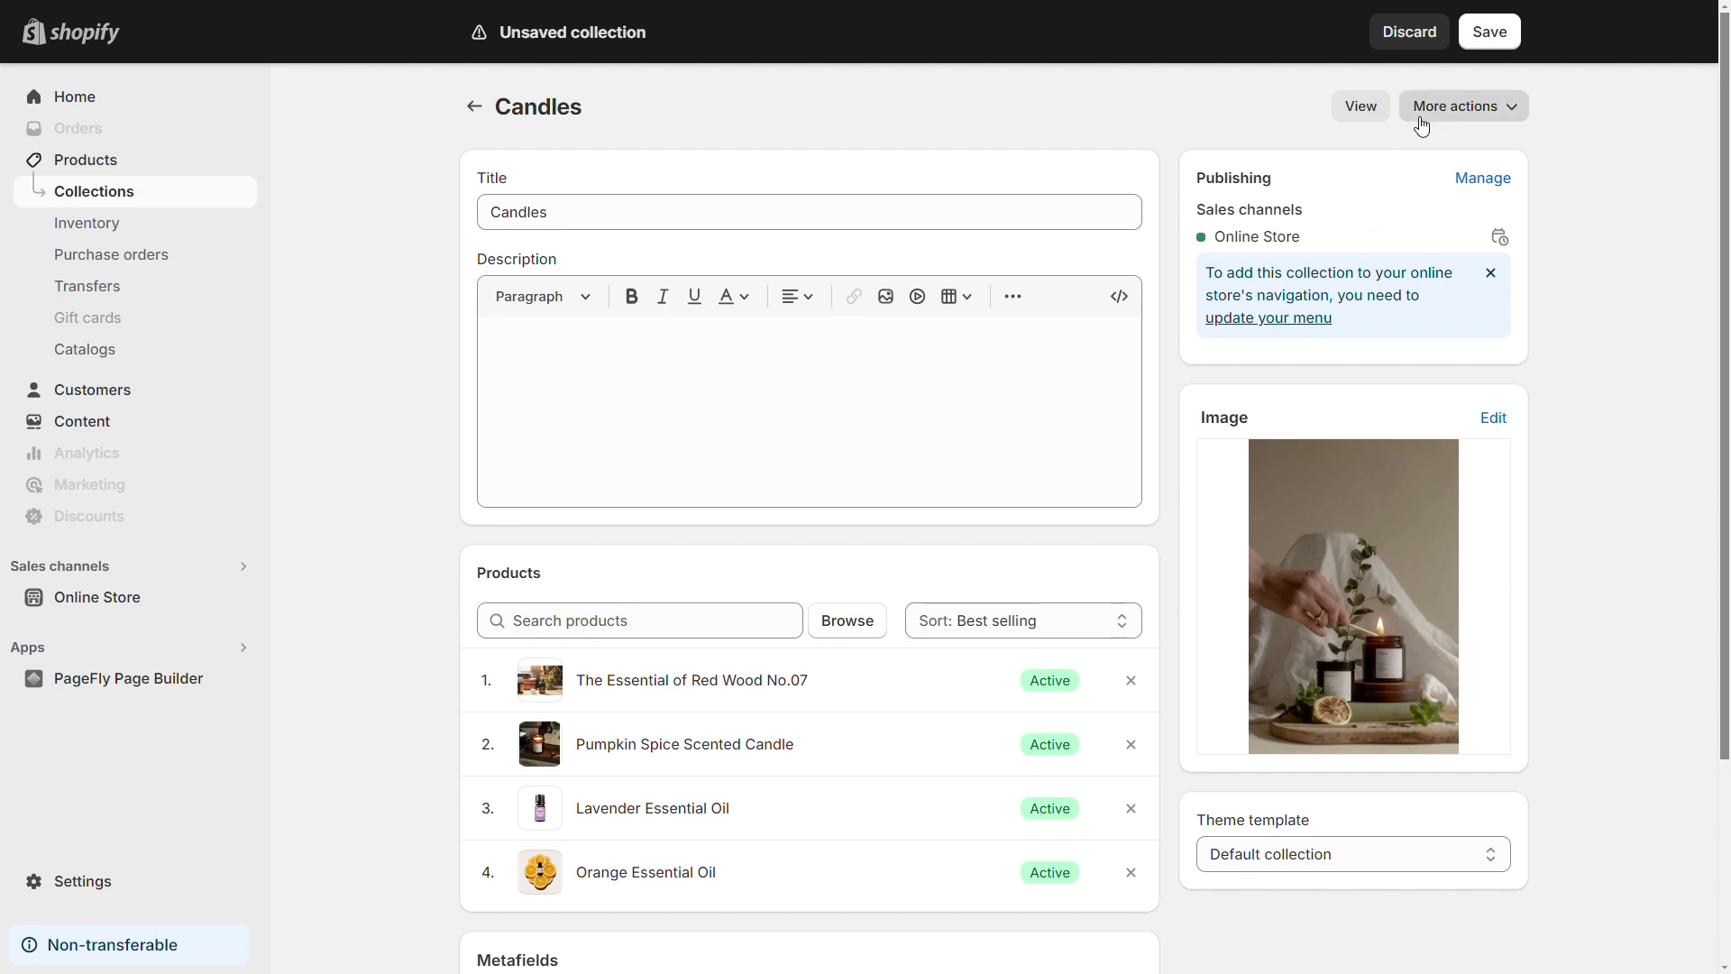
click(1485, 34)
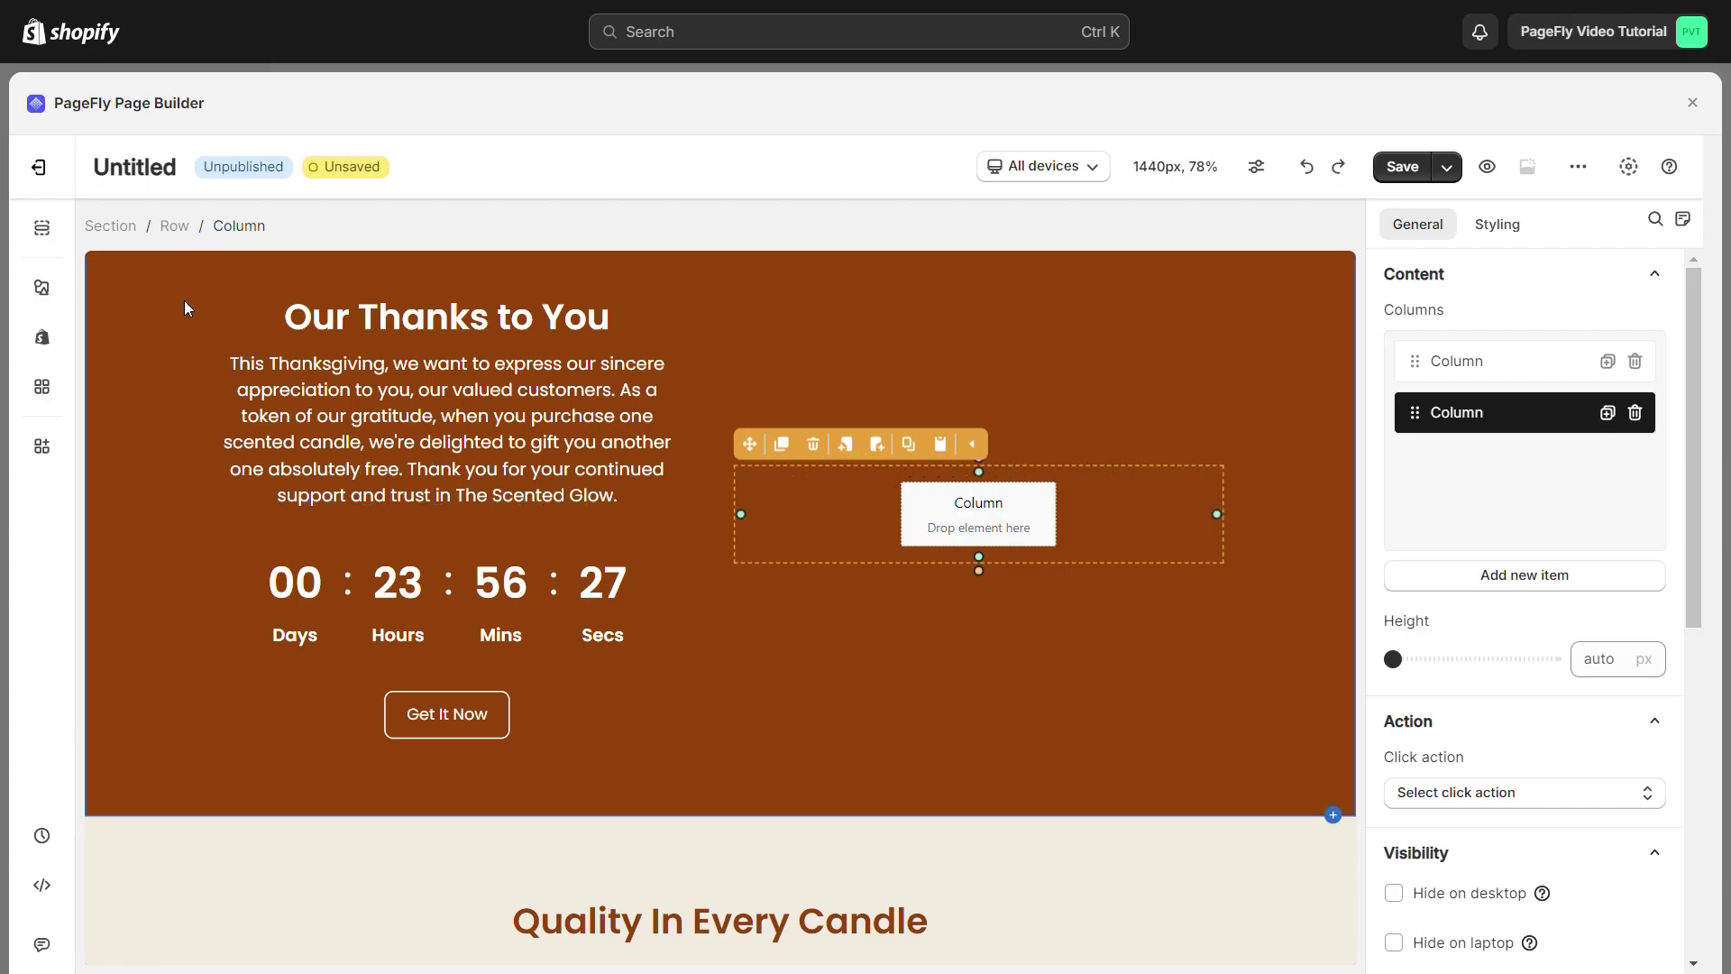
- Add a Collection image element to the empty column beside the "Our Thanks to You" text in the page builder
click(42, 341)
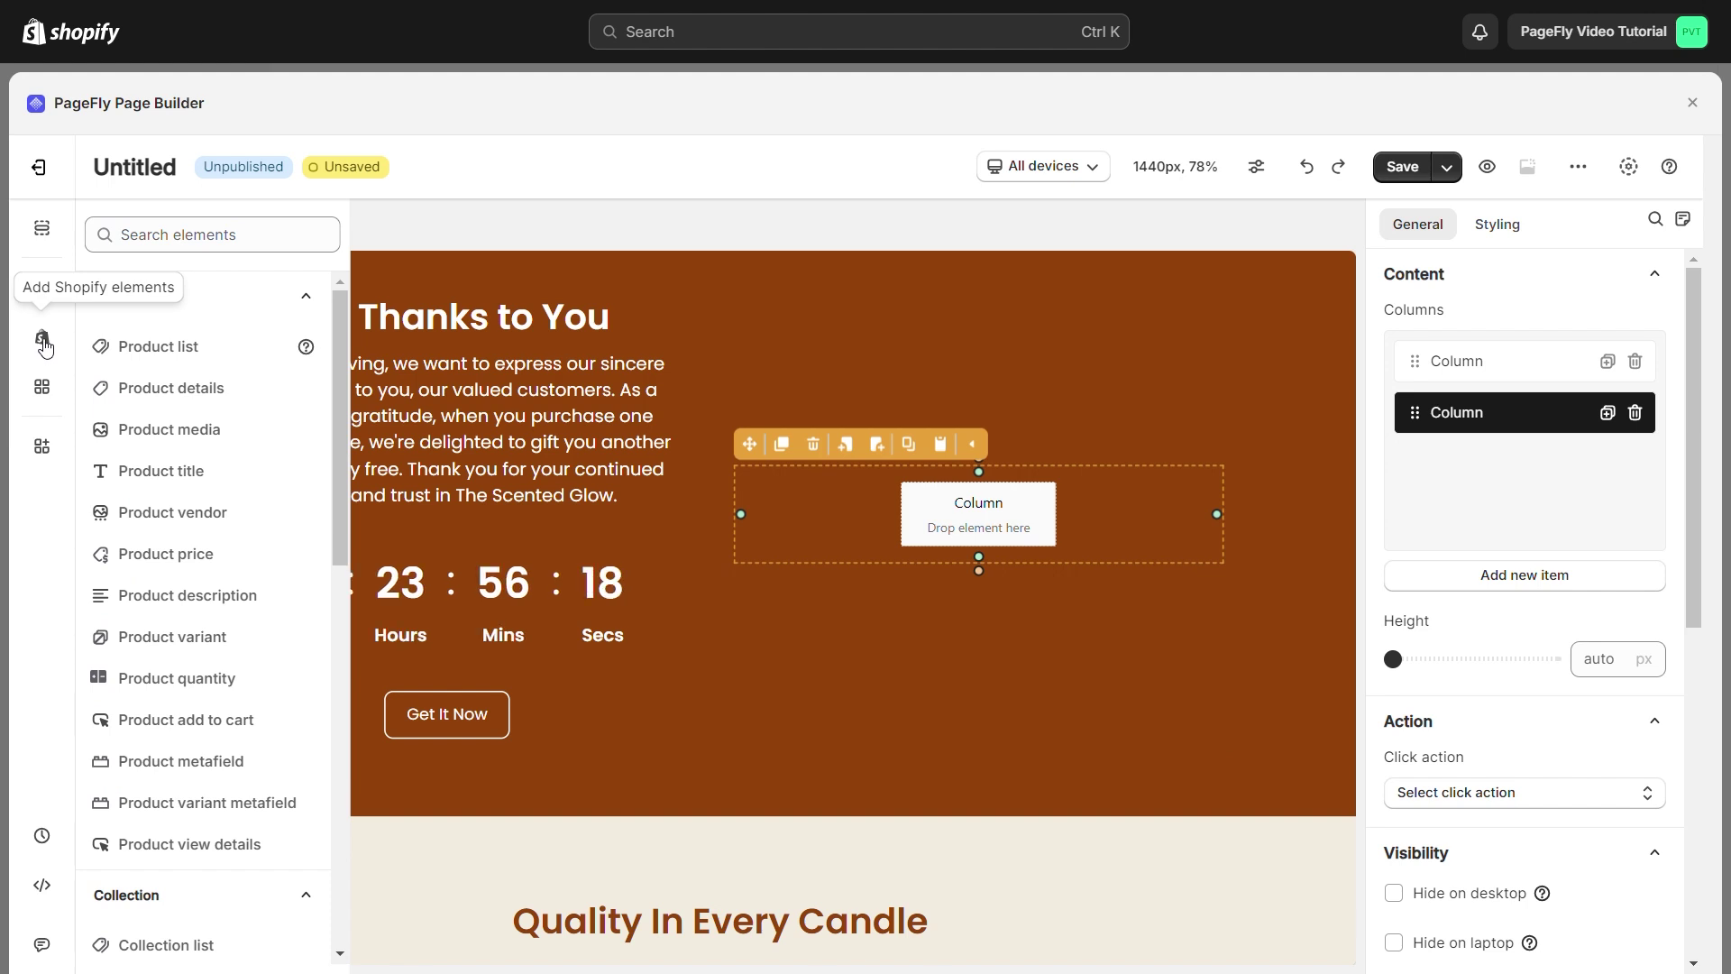
scroll(228, 435, down, 5)
scroll(228, 435, down, 3)
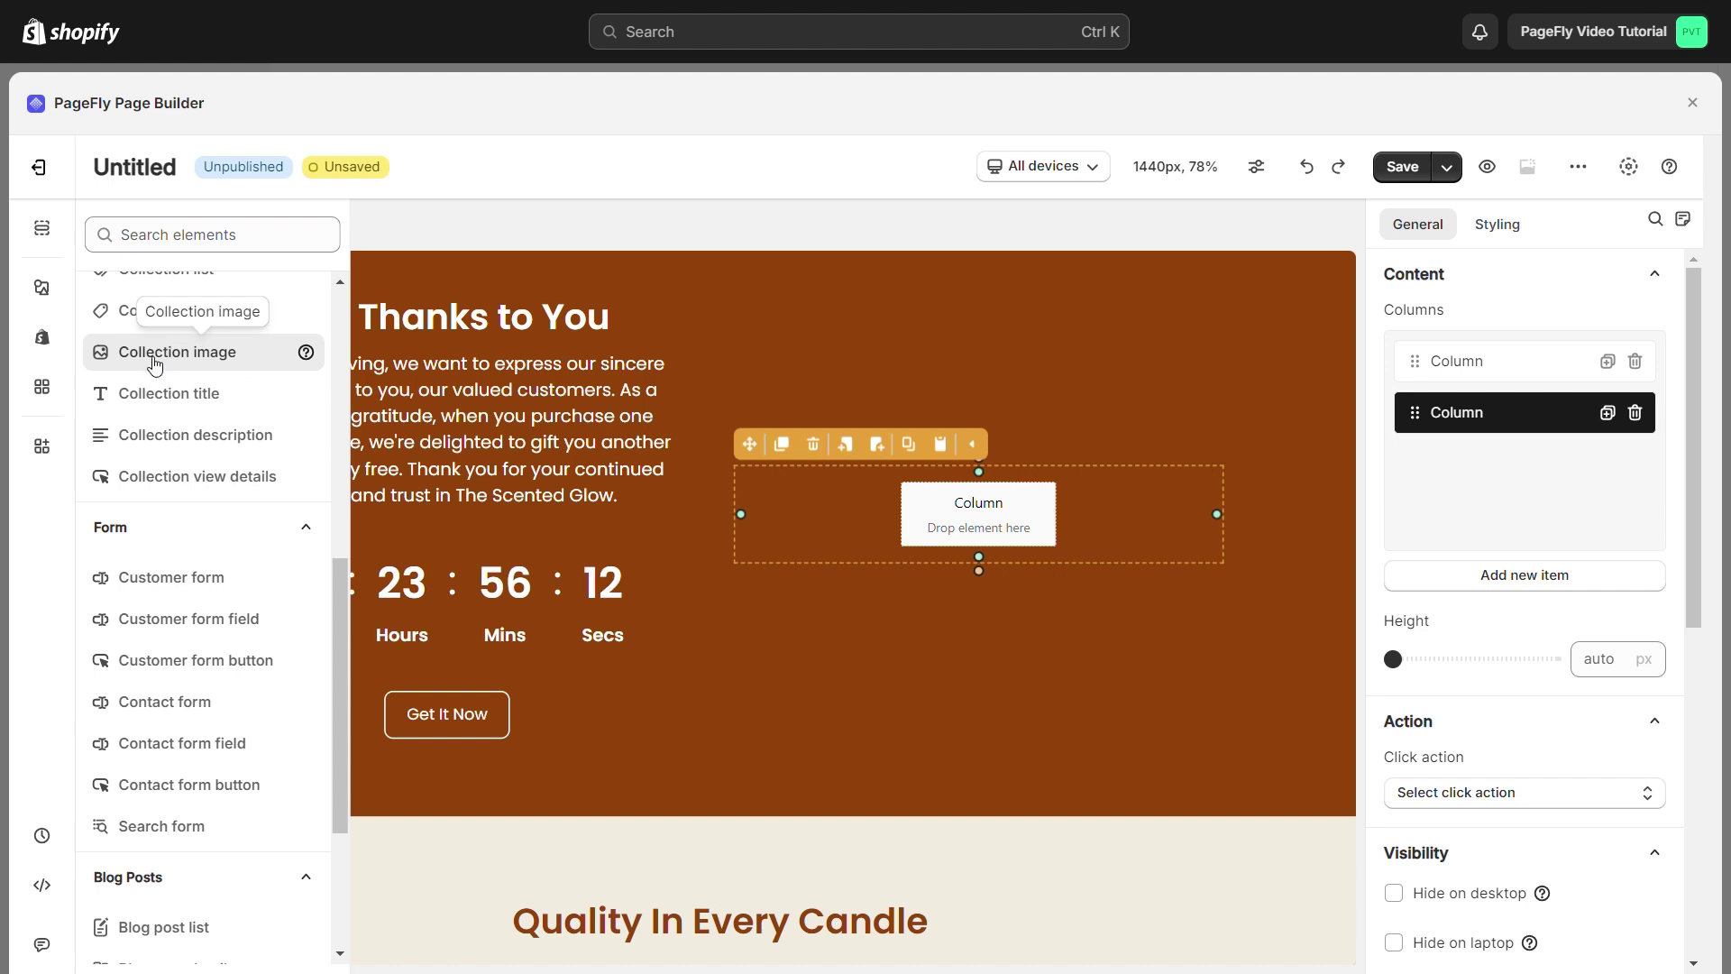
mouse_move(158, 359)
drag(477, 292, 886, 577)
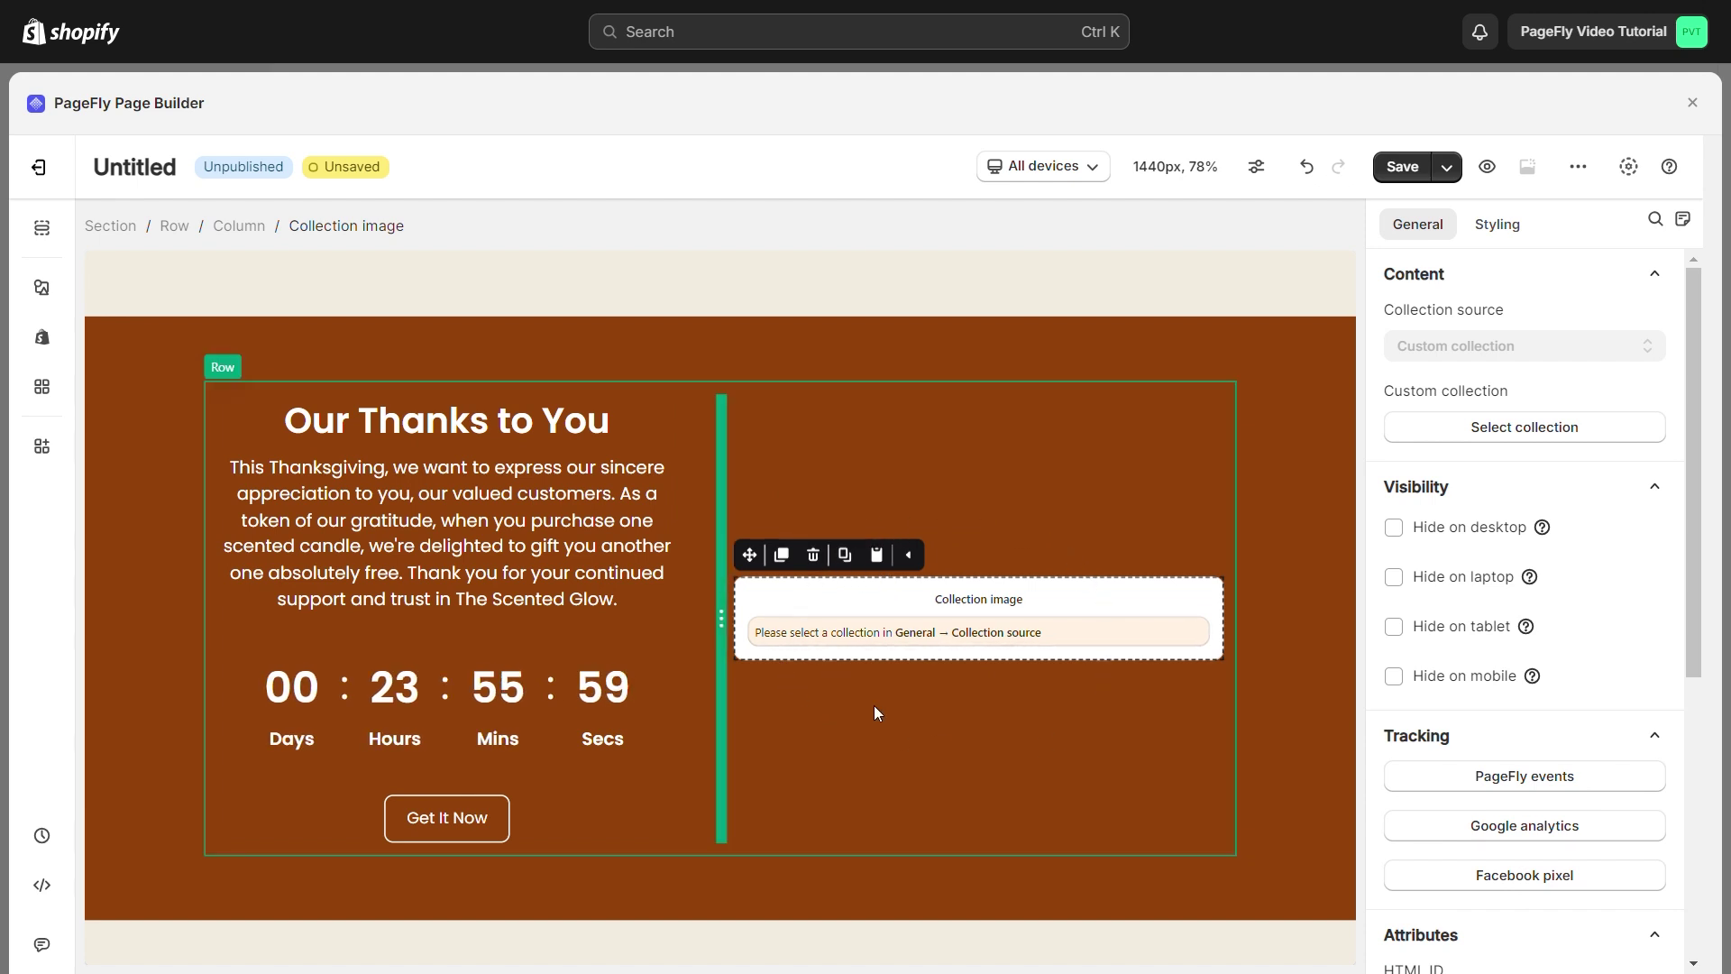
- Assign the Candles collection as the source of the Collection image element
click(1079, 675)
click(1112, 647)
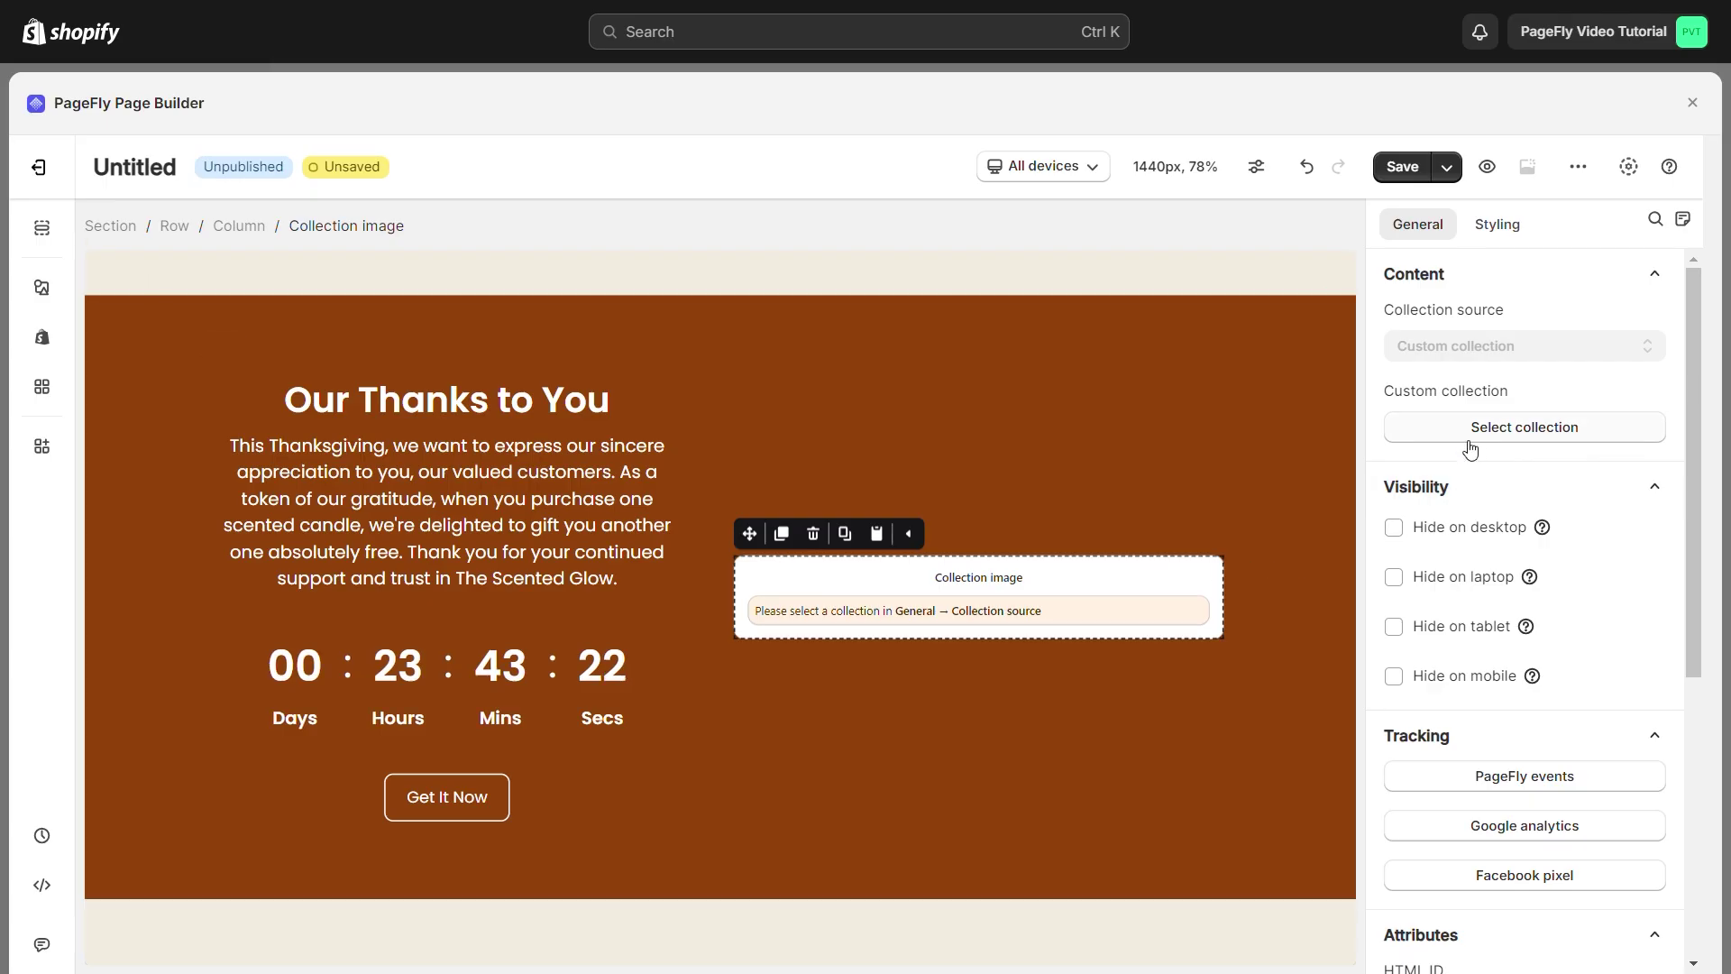
click(1533, 430)
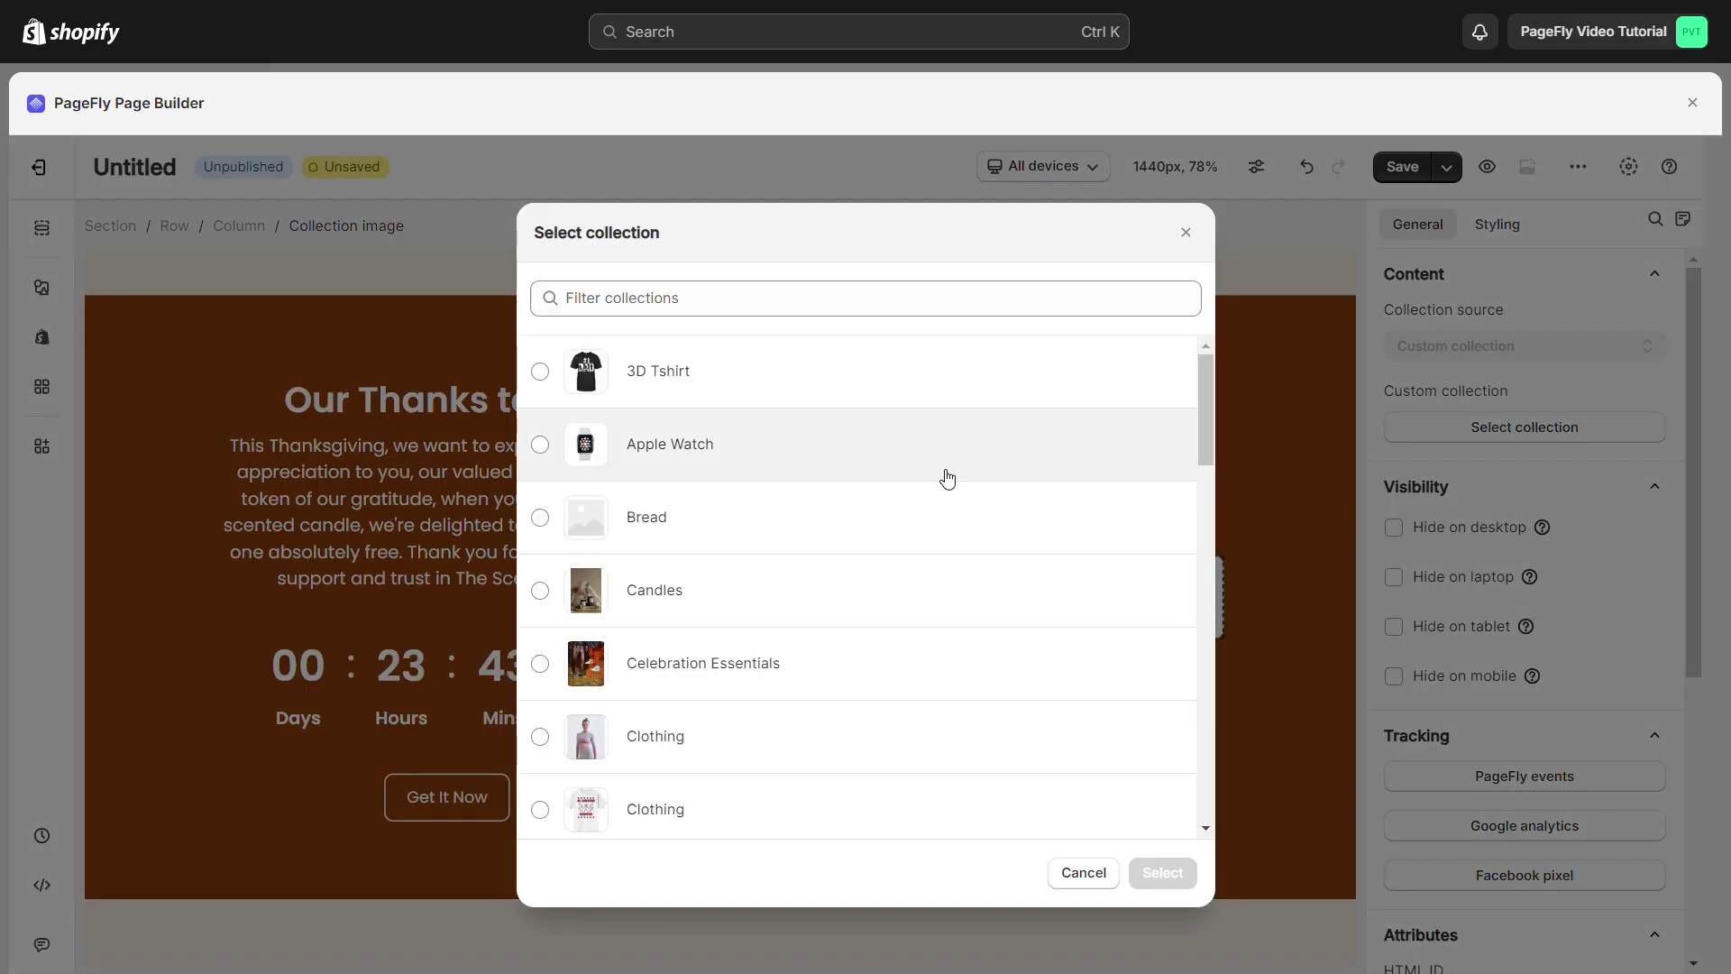
click(630, 602)
click(1162, 872)
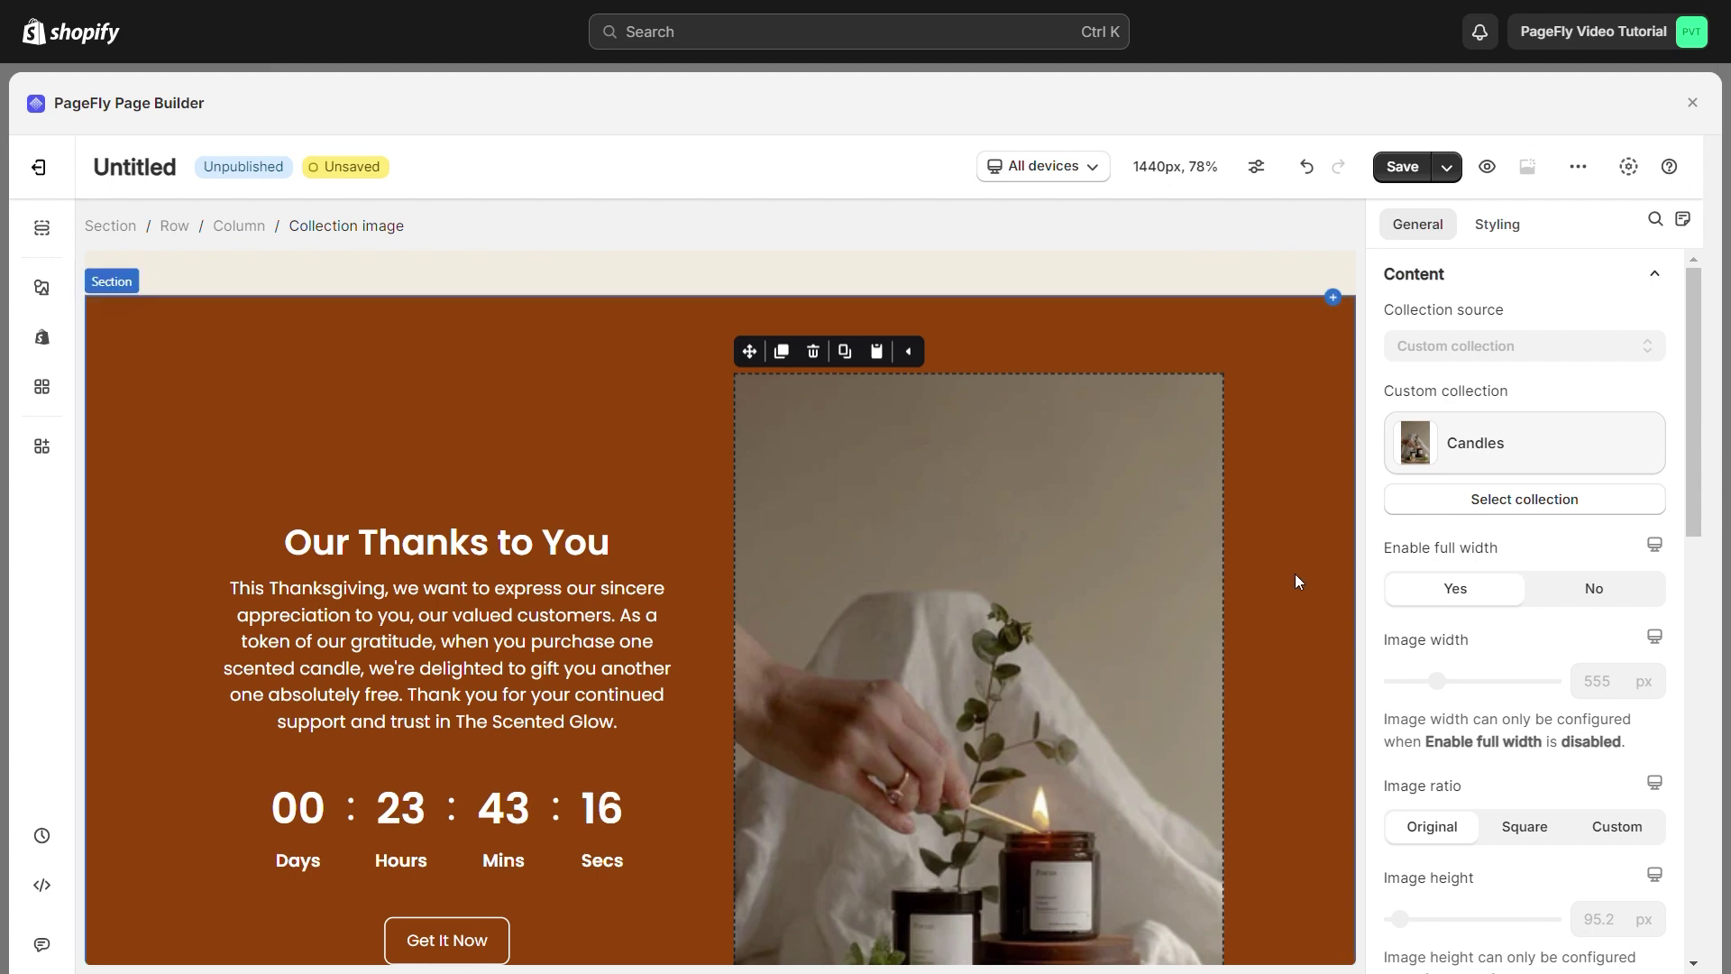
- Disable full width for the collection image and set its width to 433 px
scroll(1233, 521, down, 1)
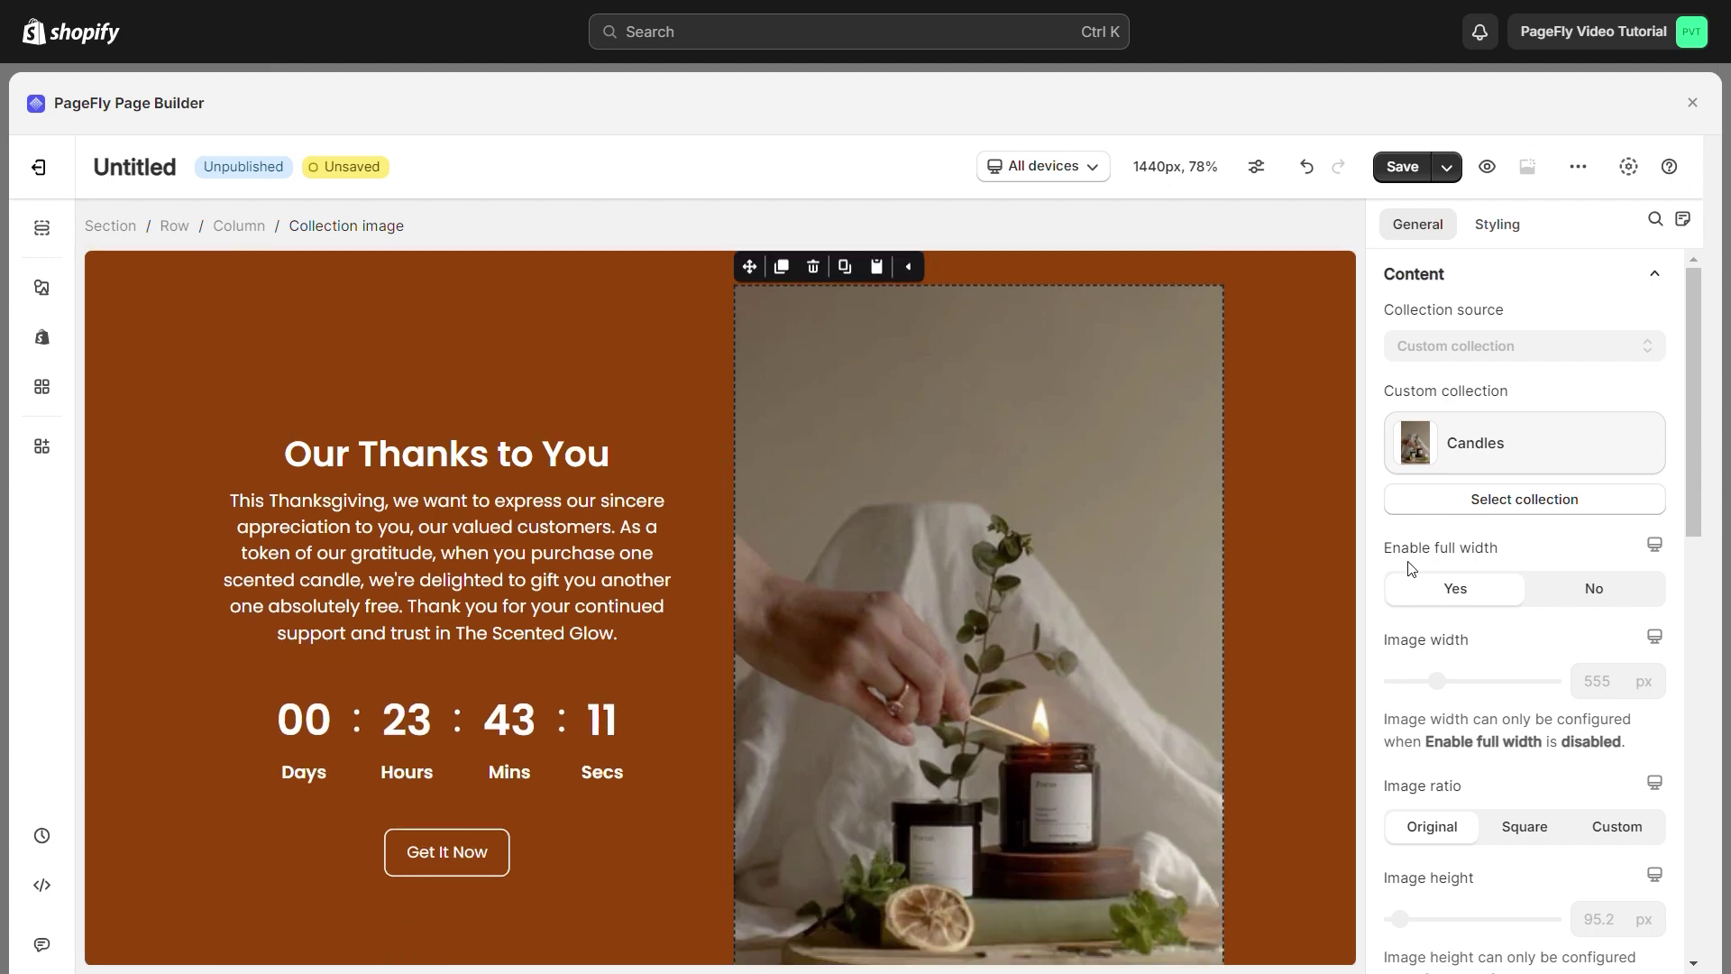
click(1596, 590)
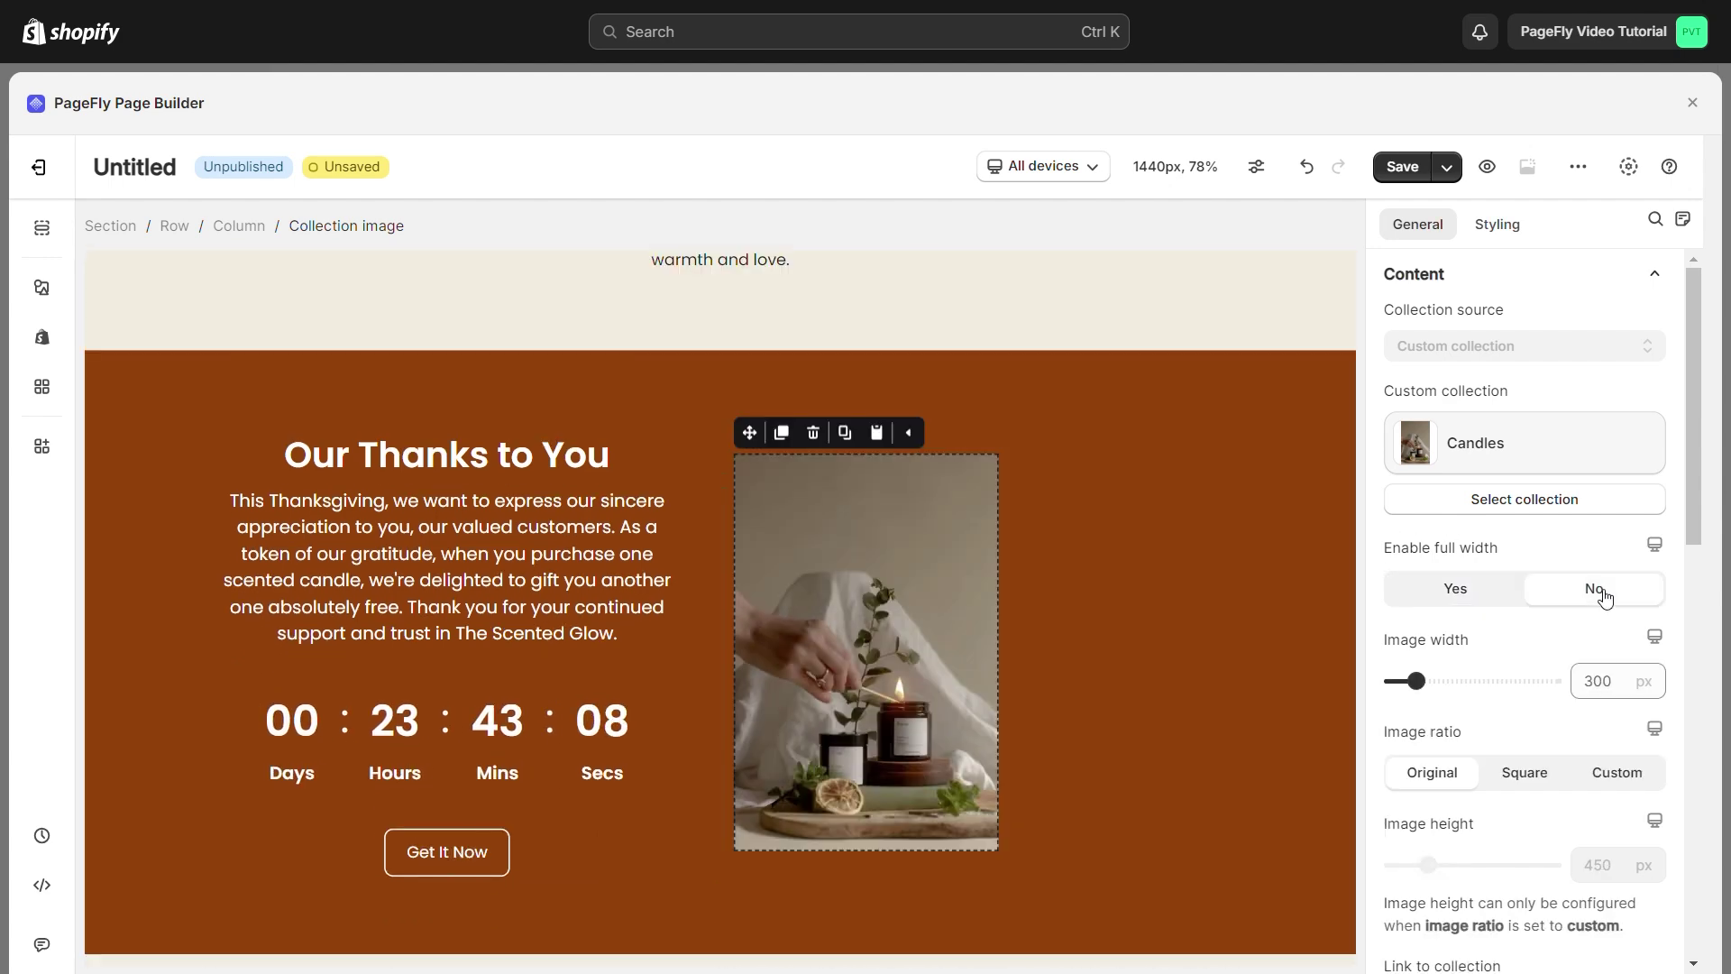
scroll(1536, 613, down, 1)
drag(1436, 572, 1435, 586)
- Try the Square image ratio, switch it to Custom and set the image height to 649.5 px
scroll(1435, 586, down, 1)
click(1540, 562)
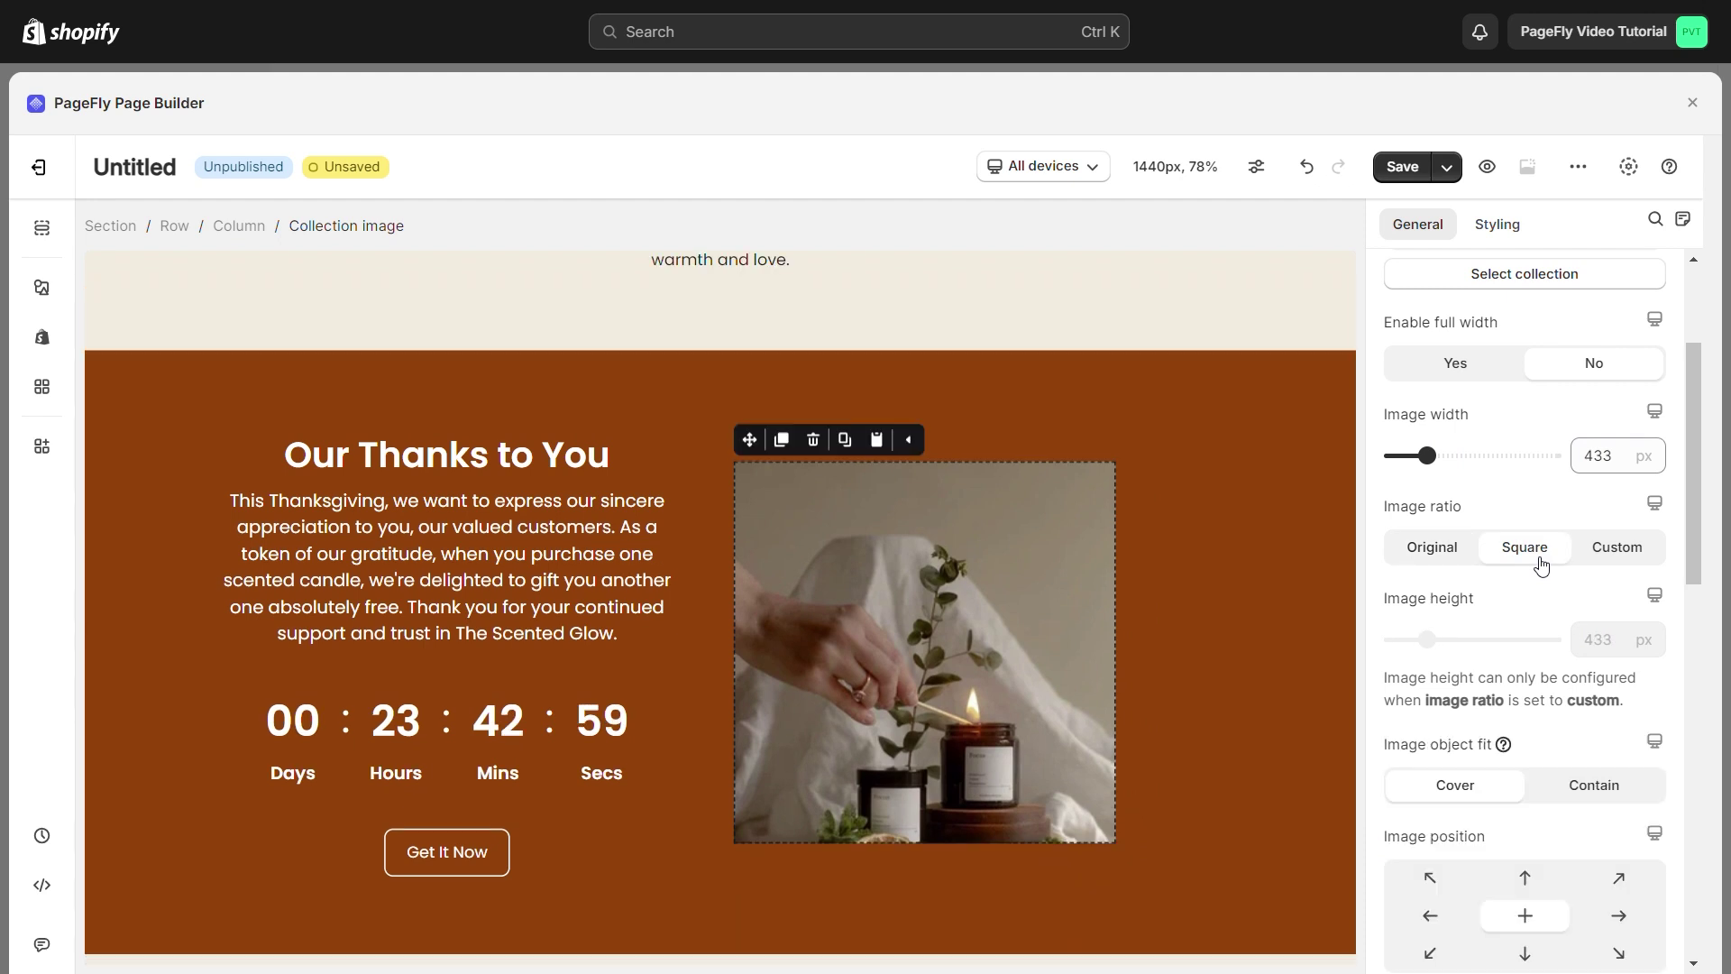
click(1621, 561)
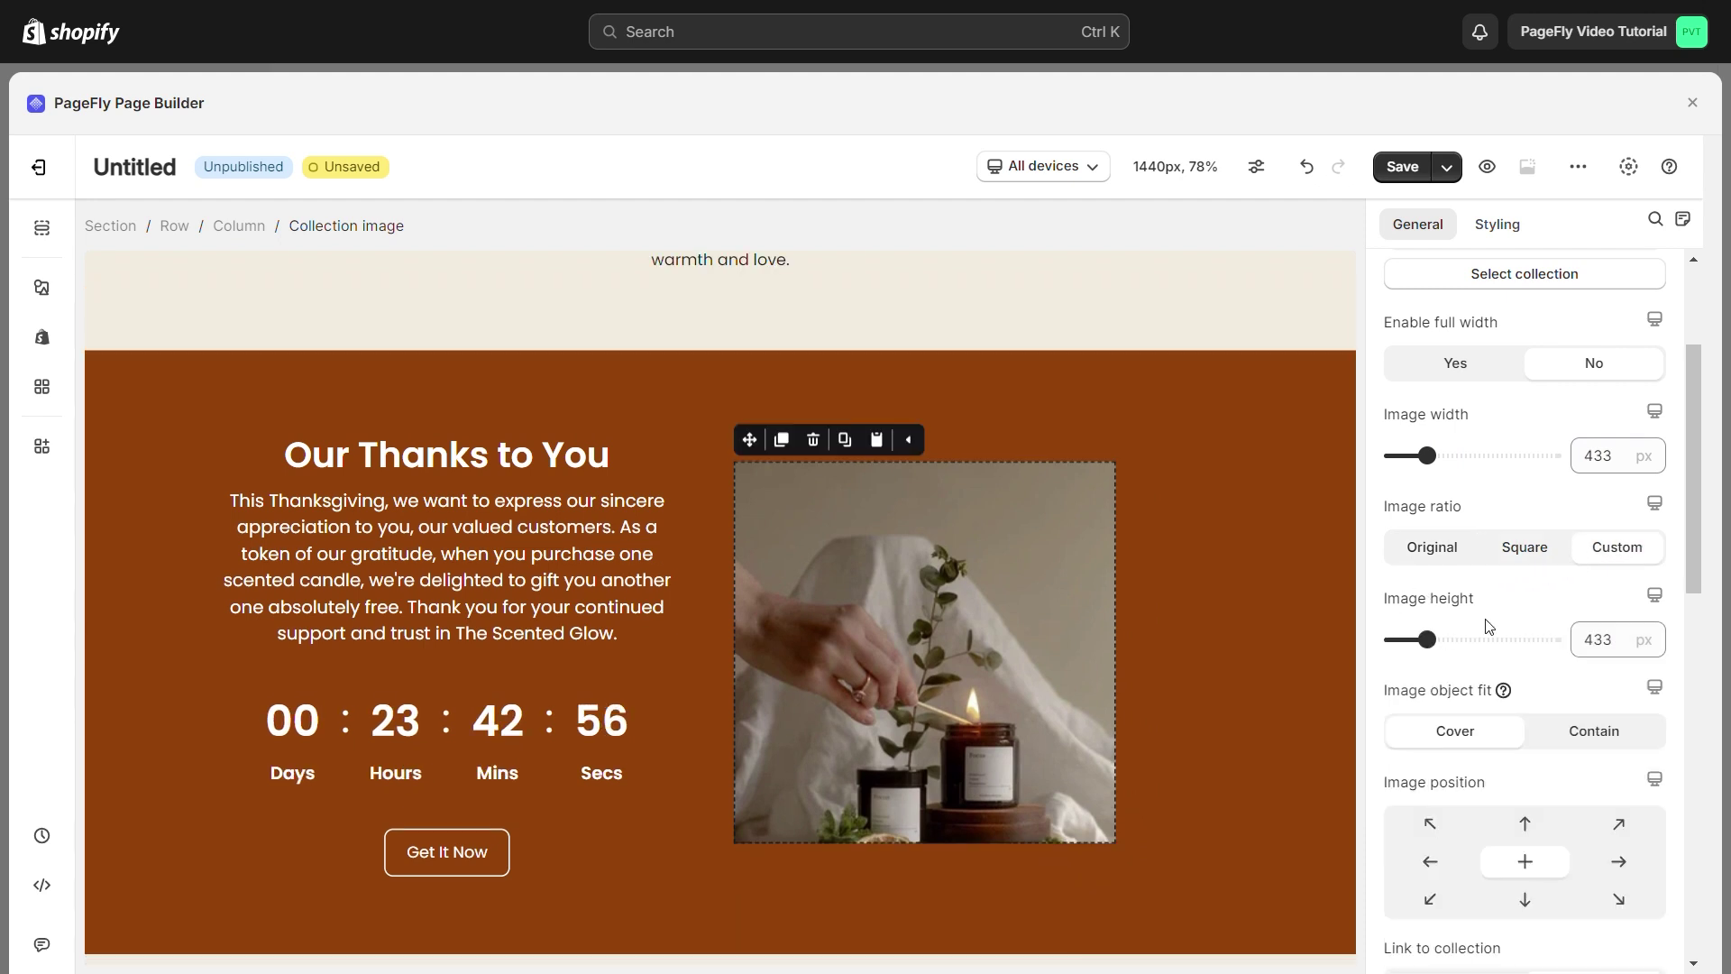
mouse_move(1426, 639)
mouse_down()
mouse_move(1474, 642)
mouse_move(1456, 651)
mouse_up()
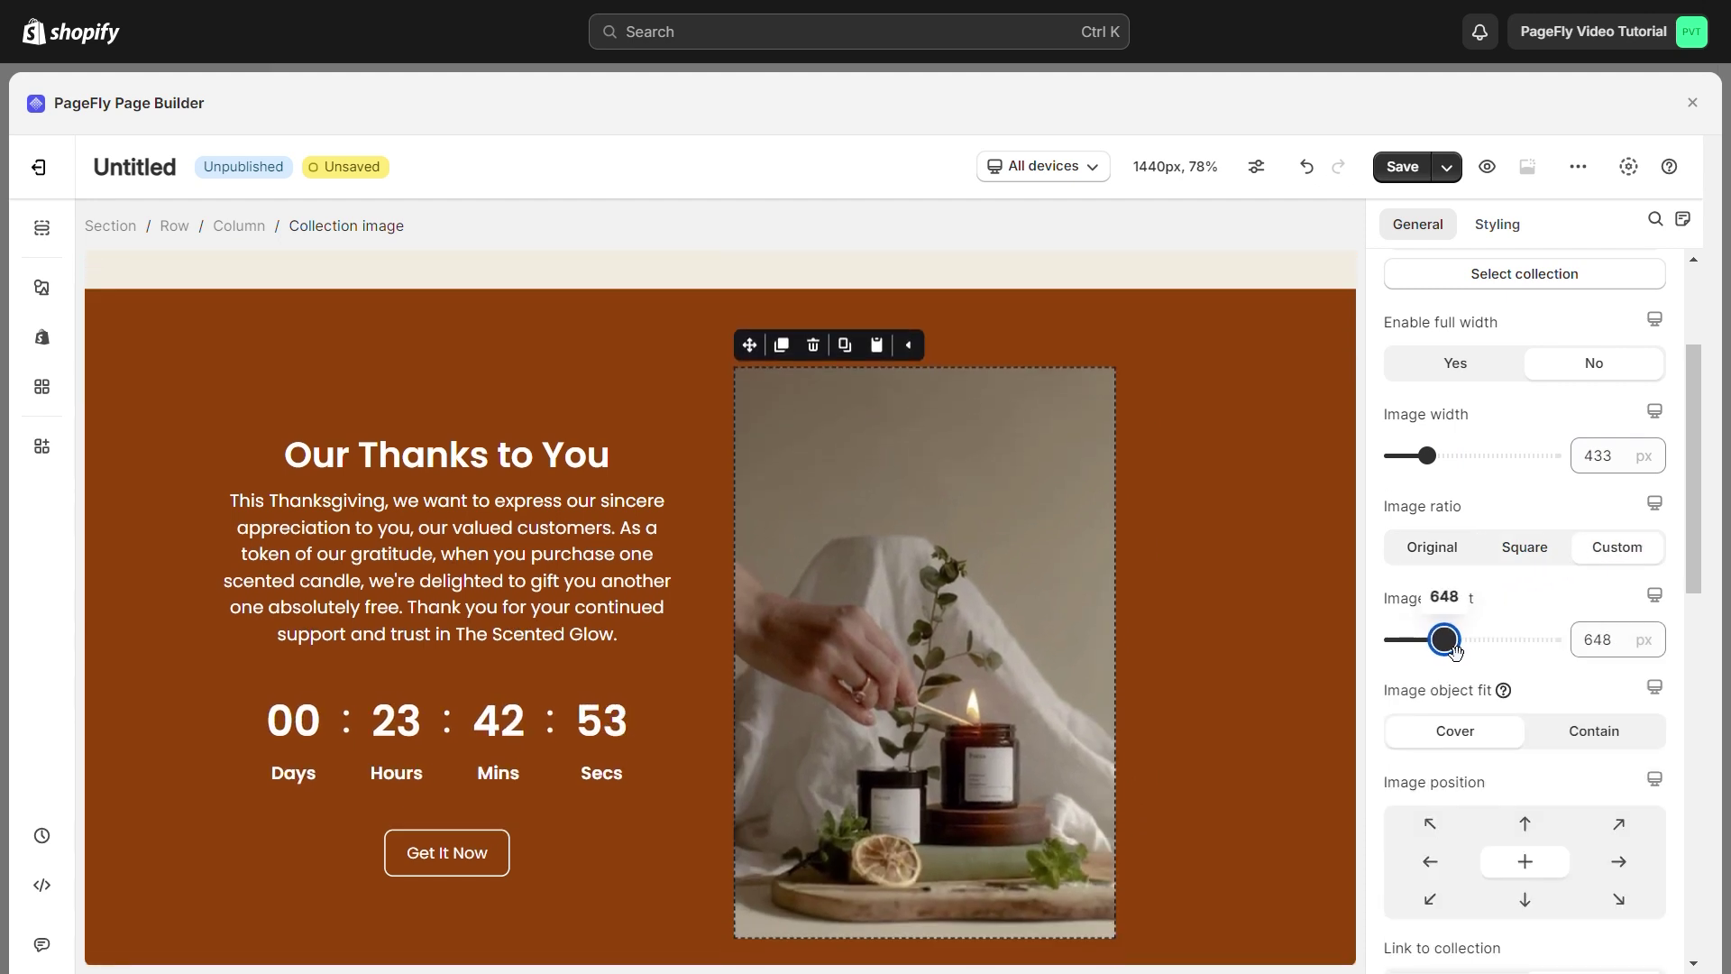
scroll(1442, 631, down, 1)
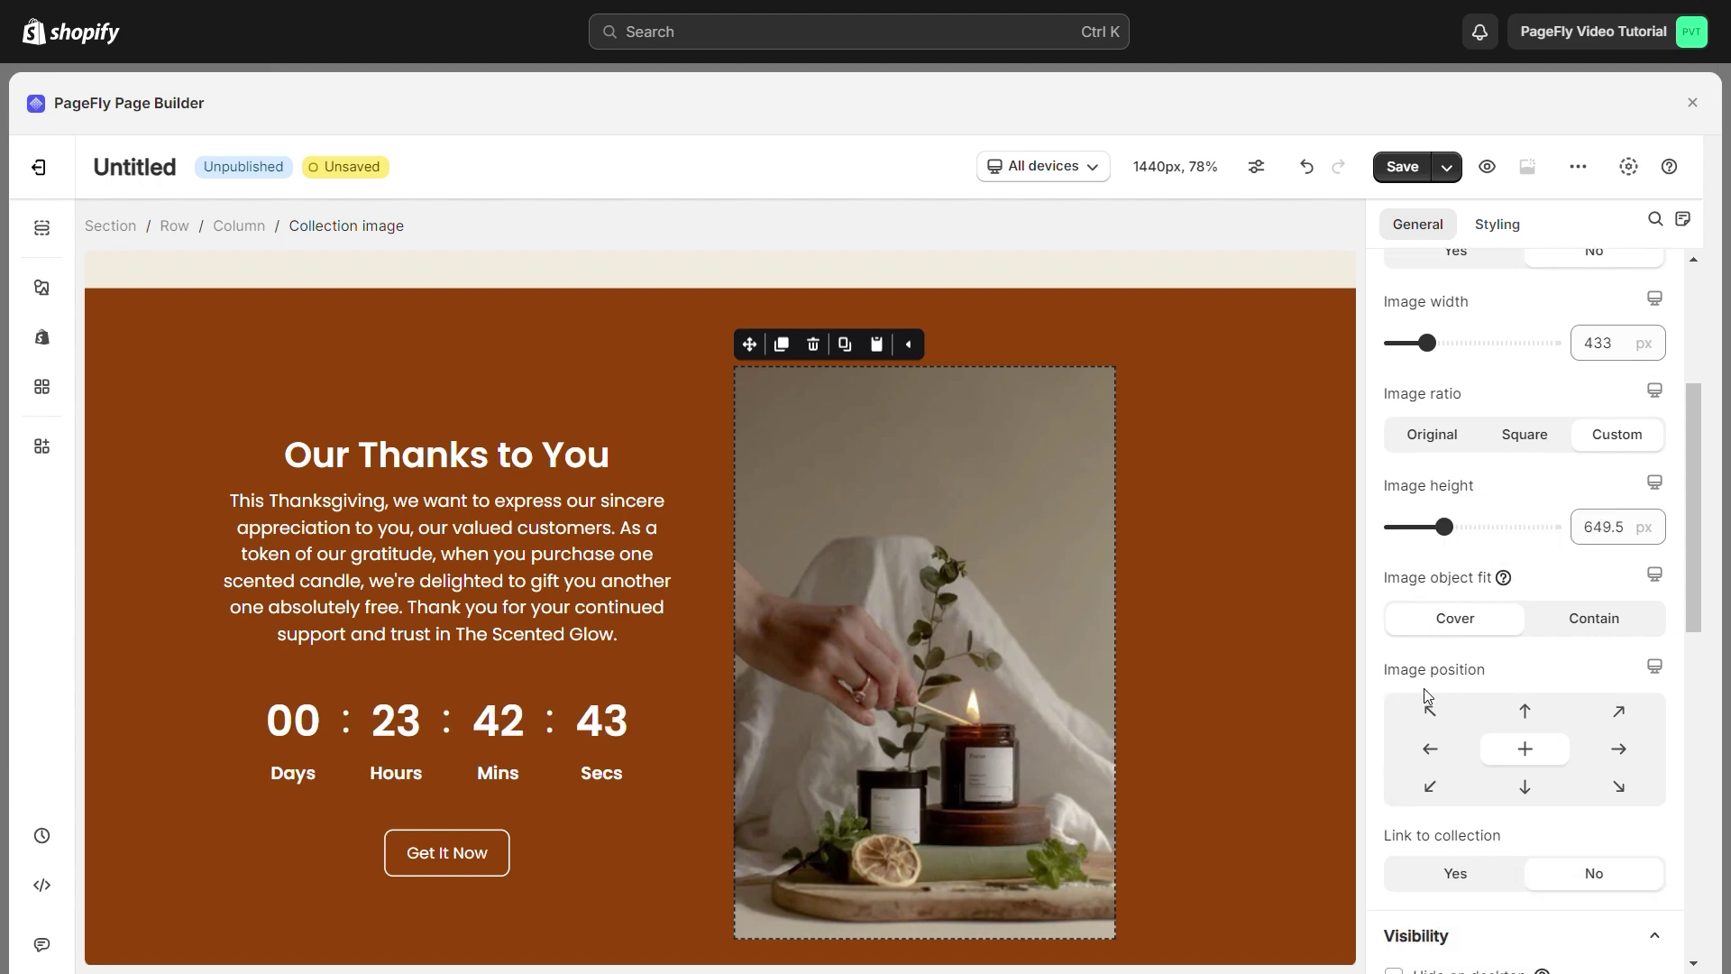
- Try the centred horizontal alignment for the collection image, and settle on aligning it to the column's right edge
click(1497, 226)
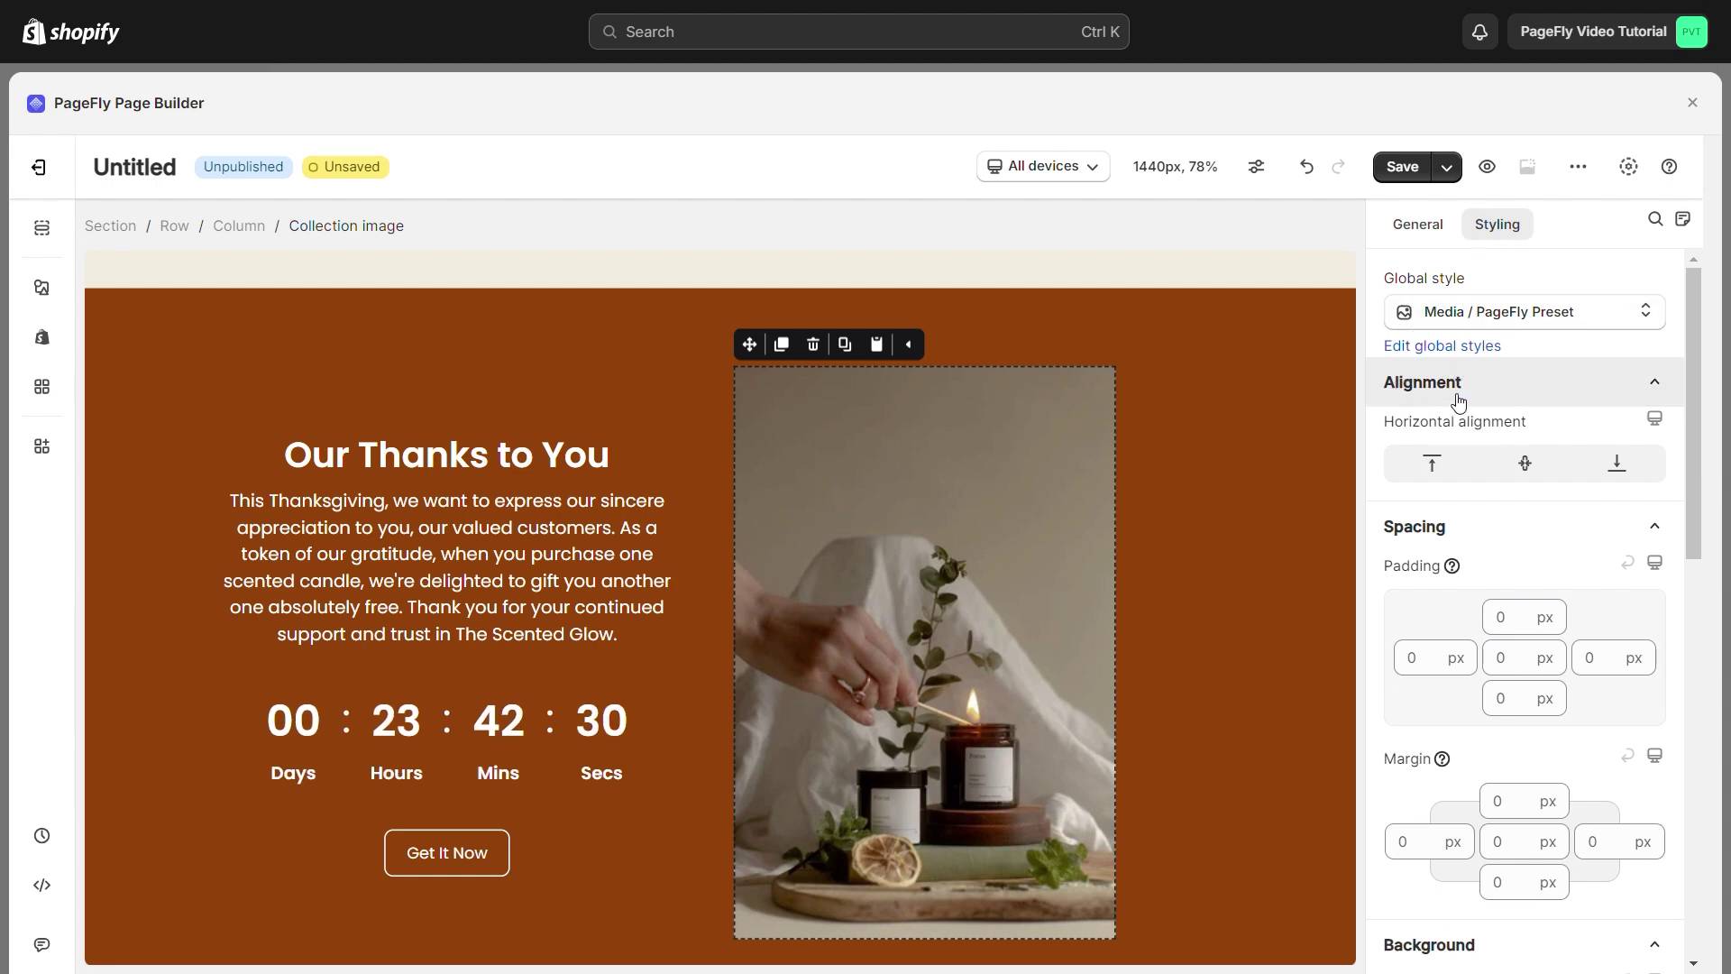
click(1473, 470)
click(1525, 464)
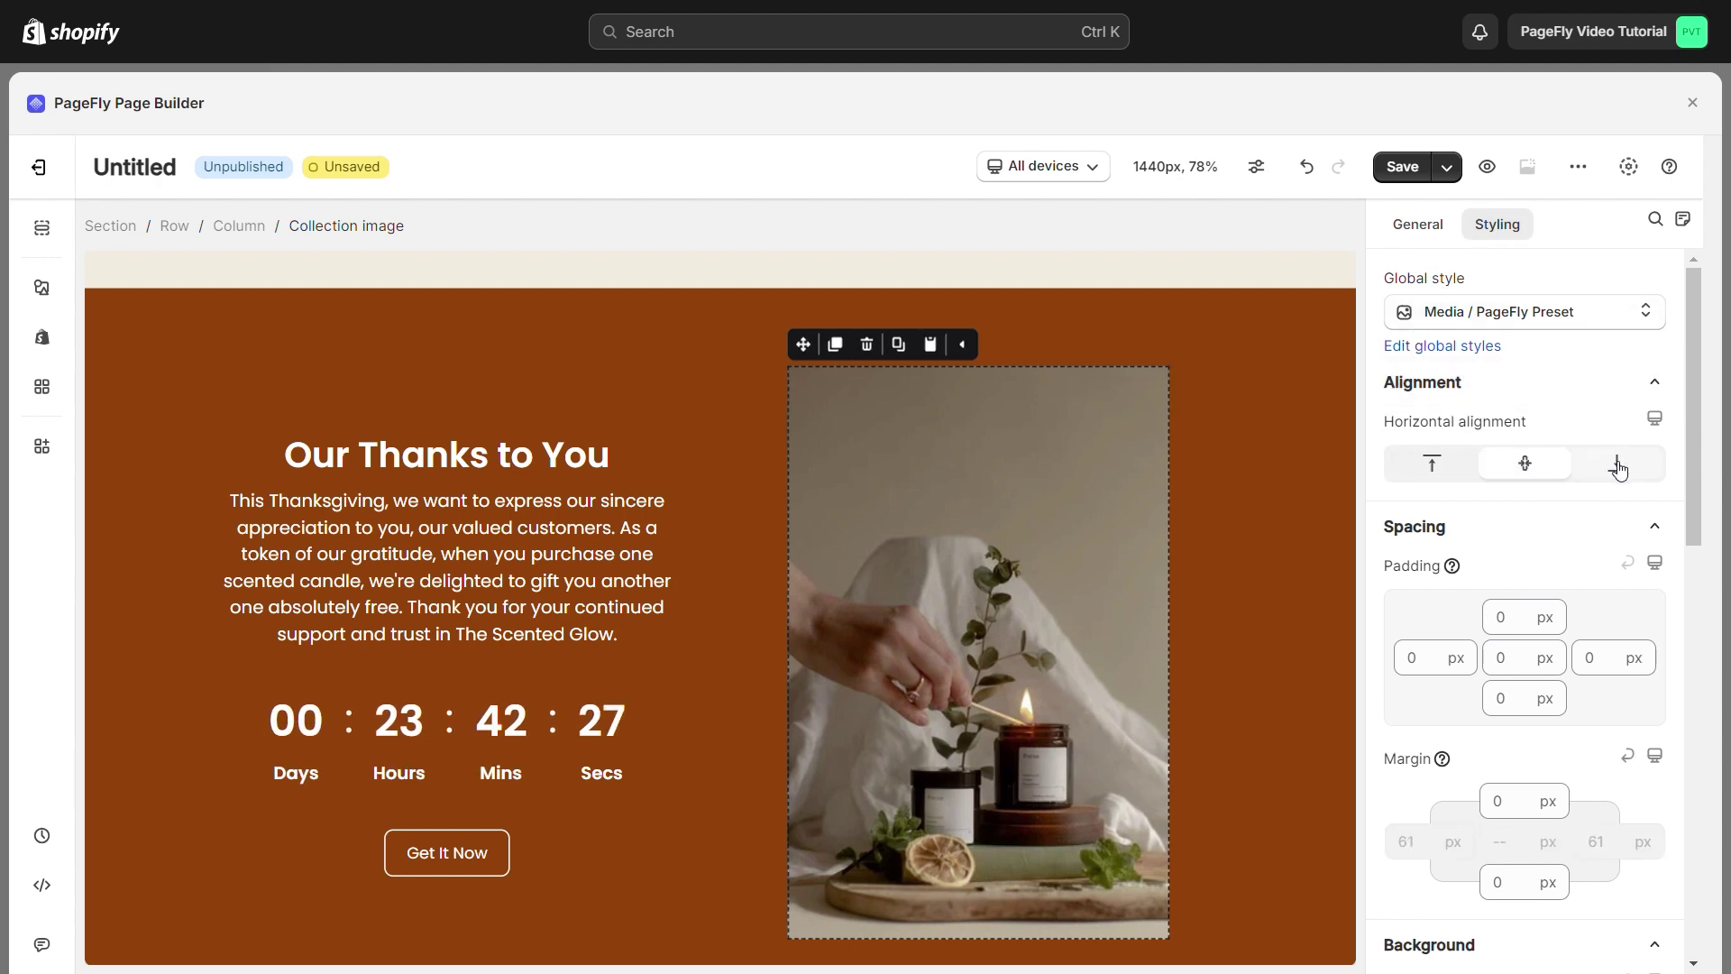
click(1619, 465)
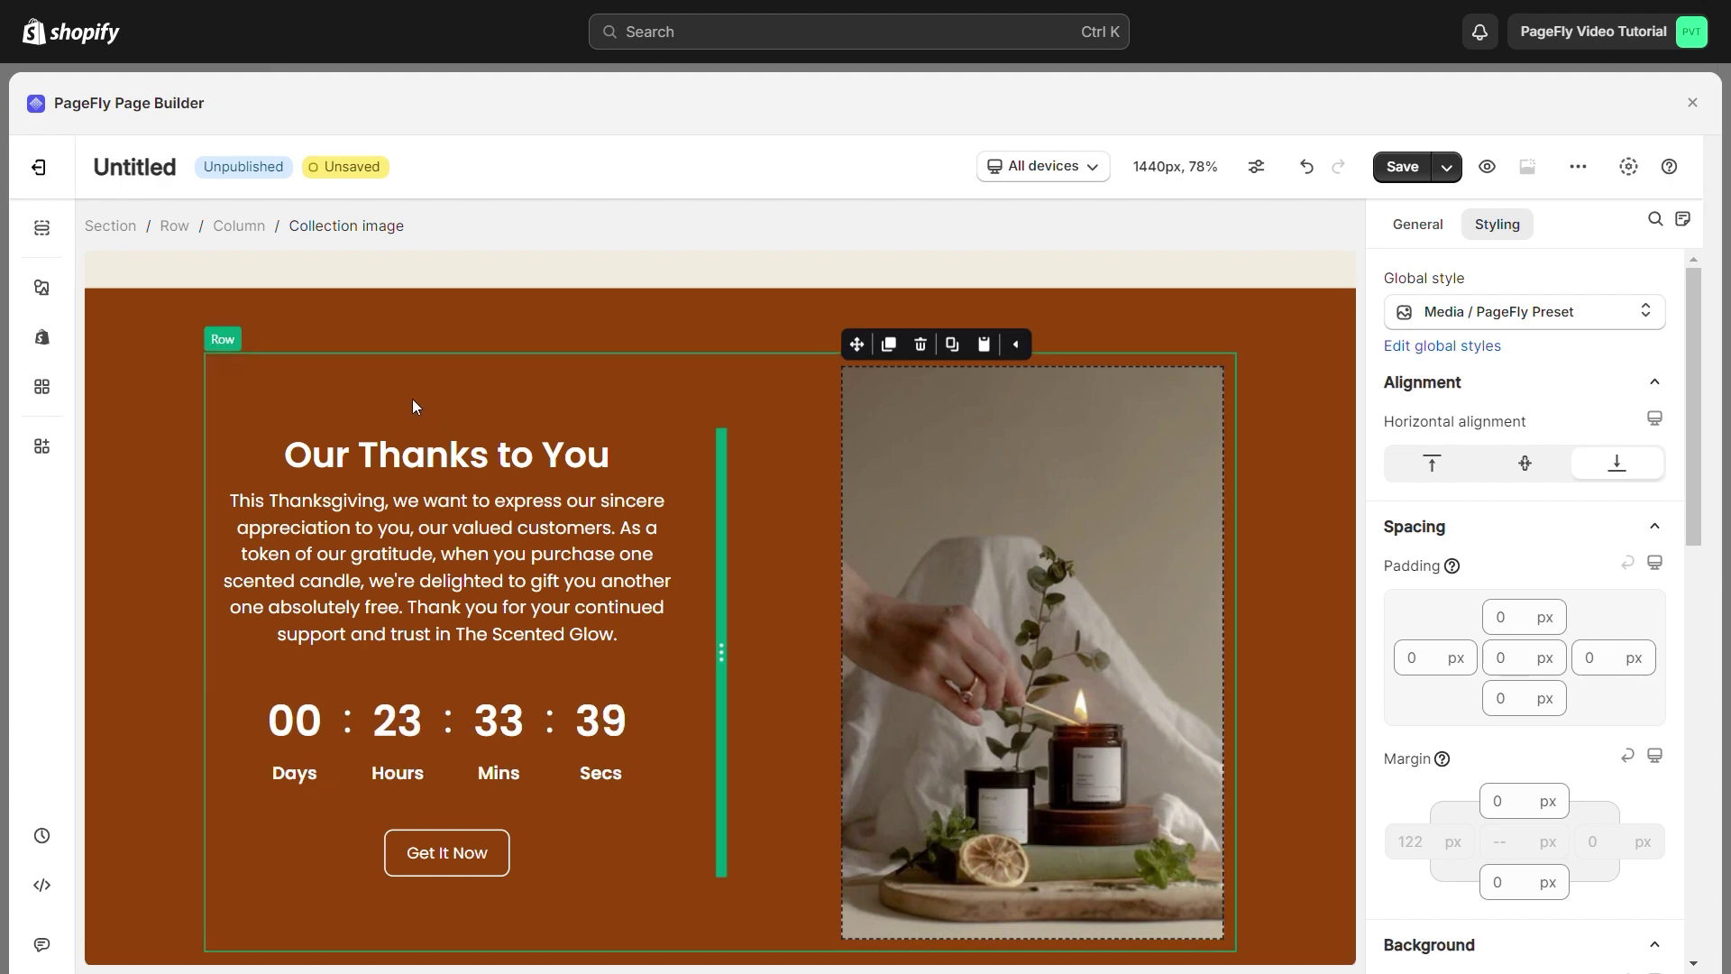
click(576, 458)
click(600, 563)
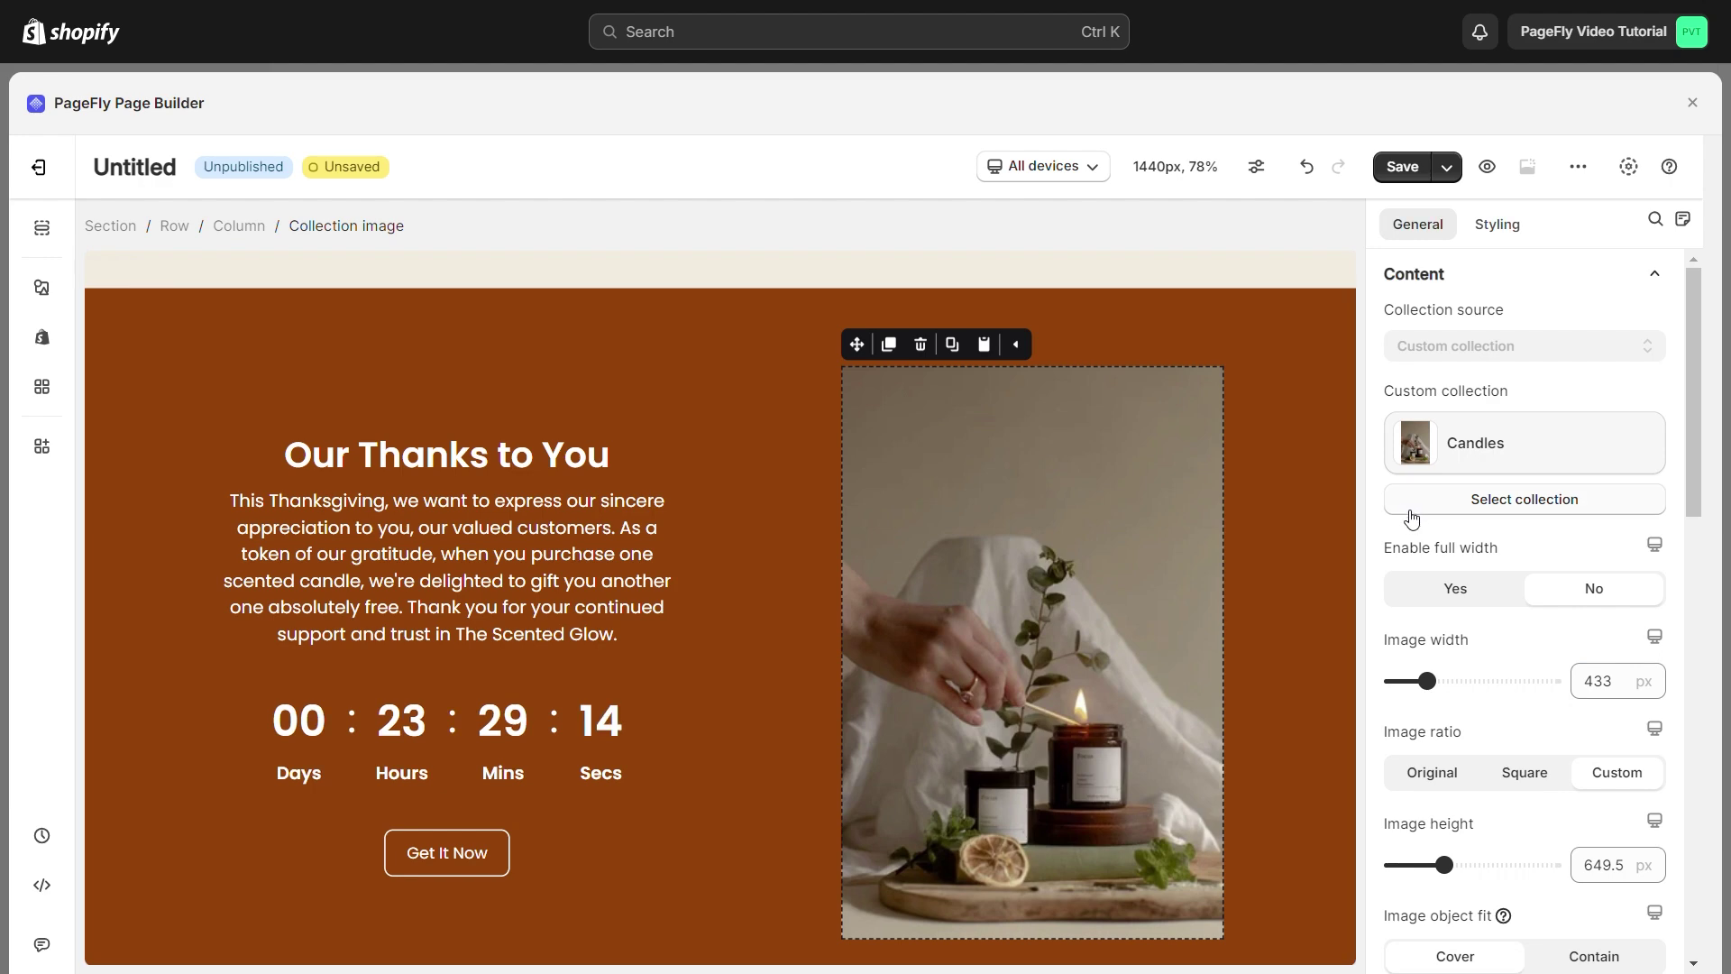
scroll(1413, 507, down, 9)
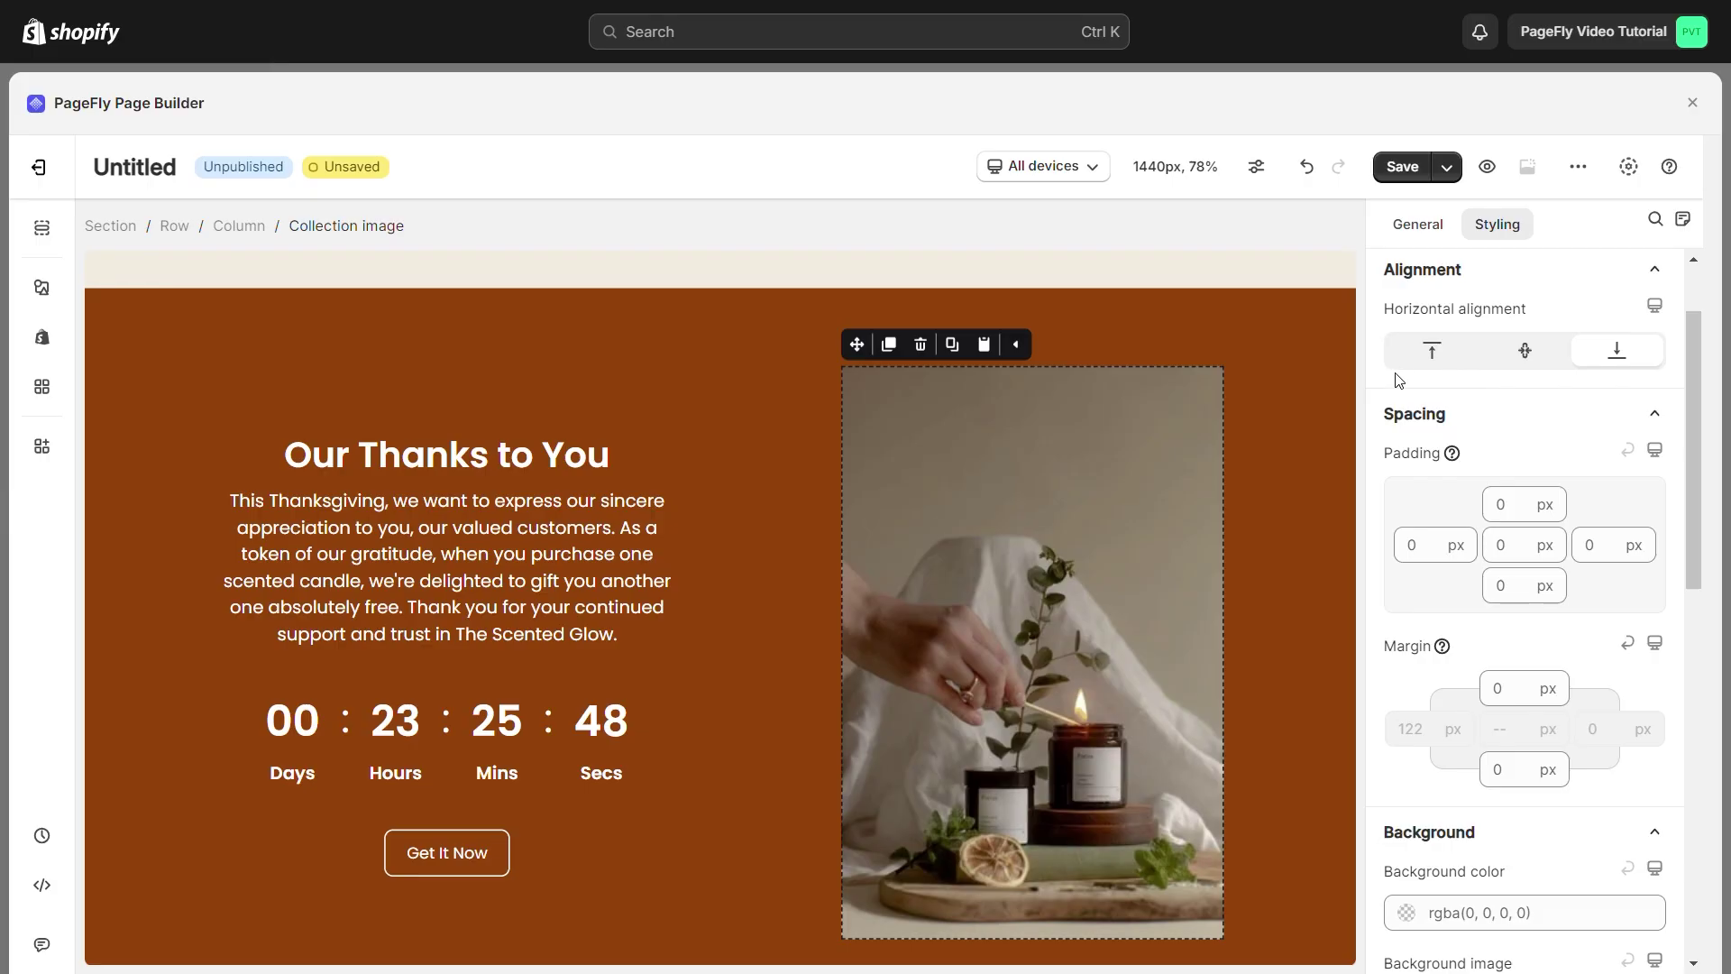
- Try solid, dotted and dashed borders on the collection image, ending with the border style set to none
scroll(1443, 396, down, 8)
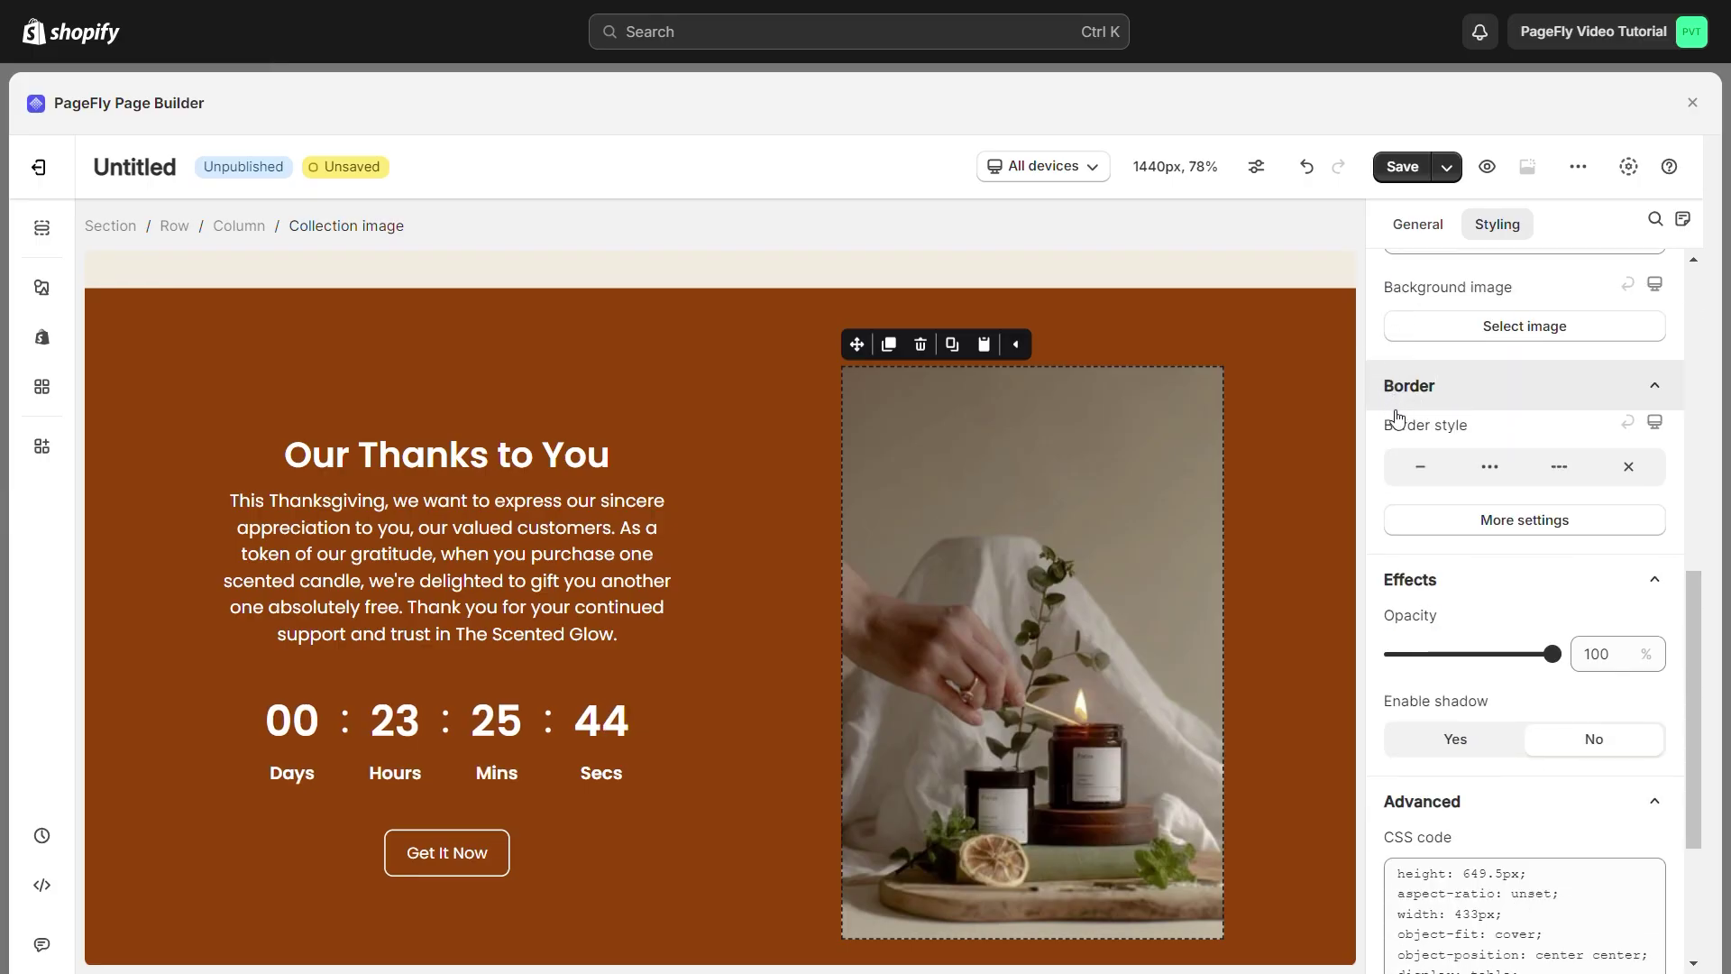
click(1420, 467)
click(1489, 467)
click(1576, 470)
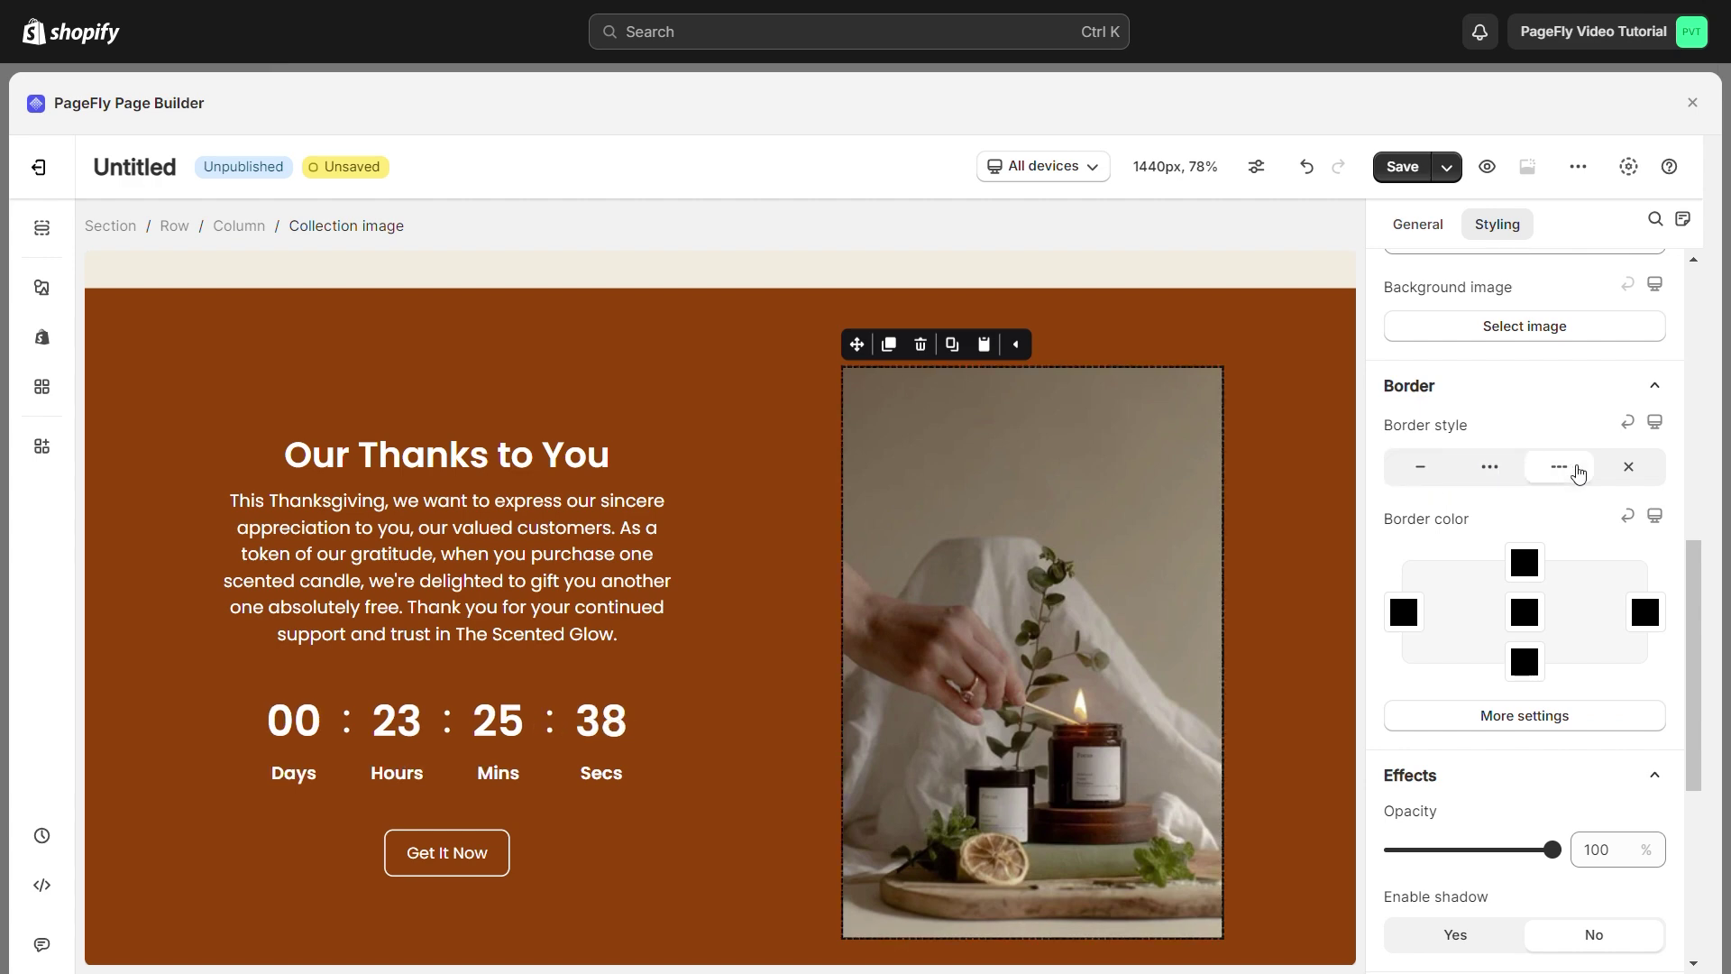
click(1628, 466)
- Try a shadow on the collection image and turn it off again
scroll(1478, 541, down, 1)
drag(1388, 597, 1469, 611)
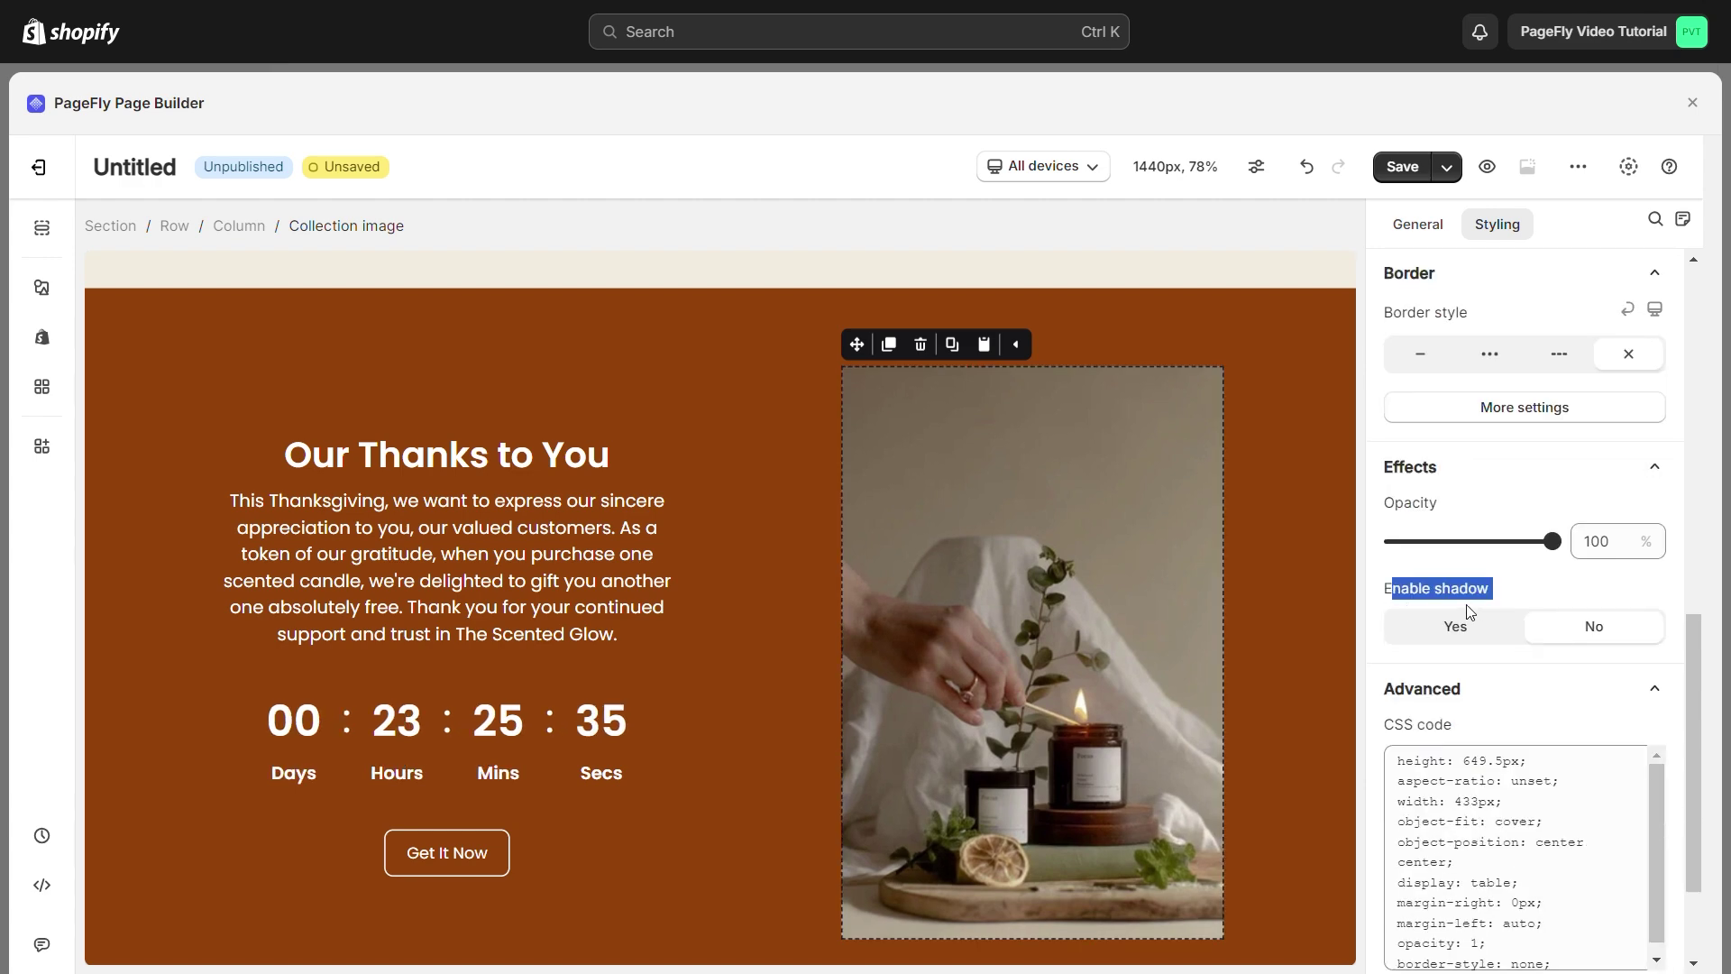
click(1456, 635)
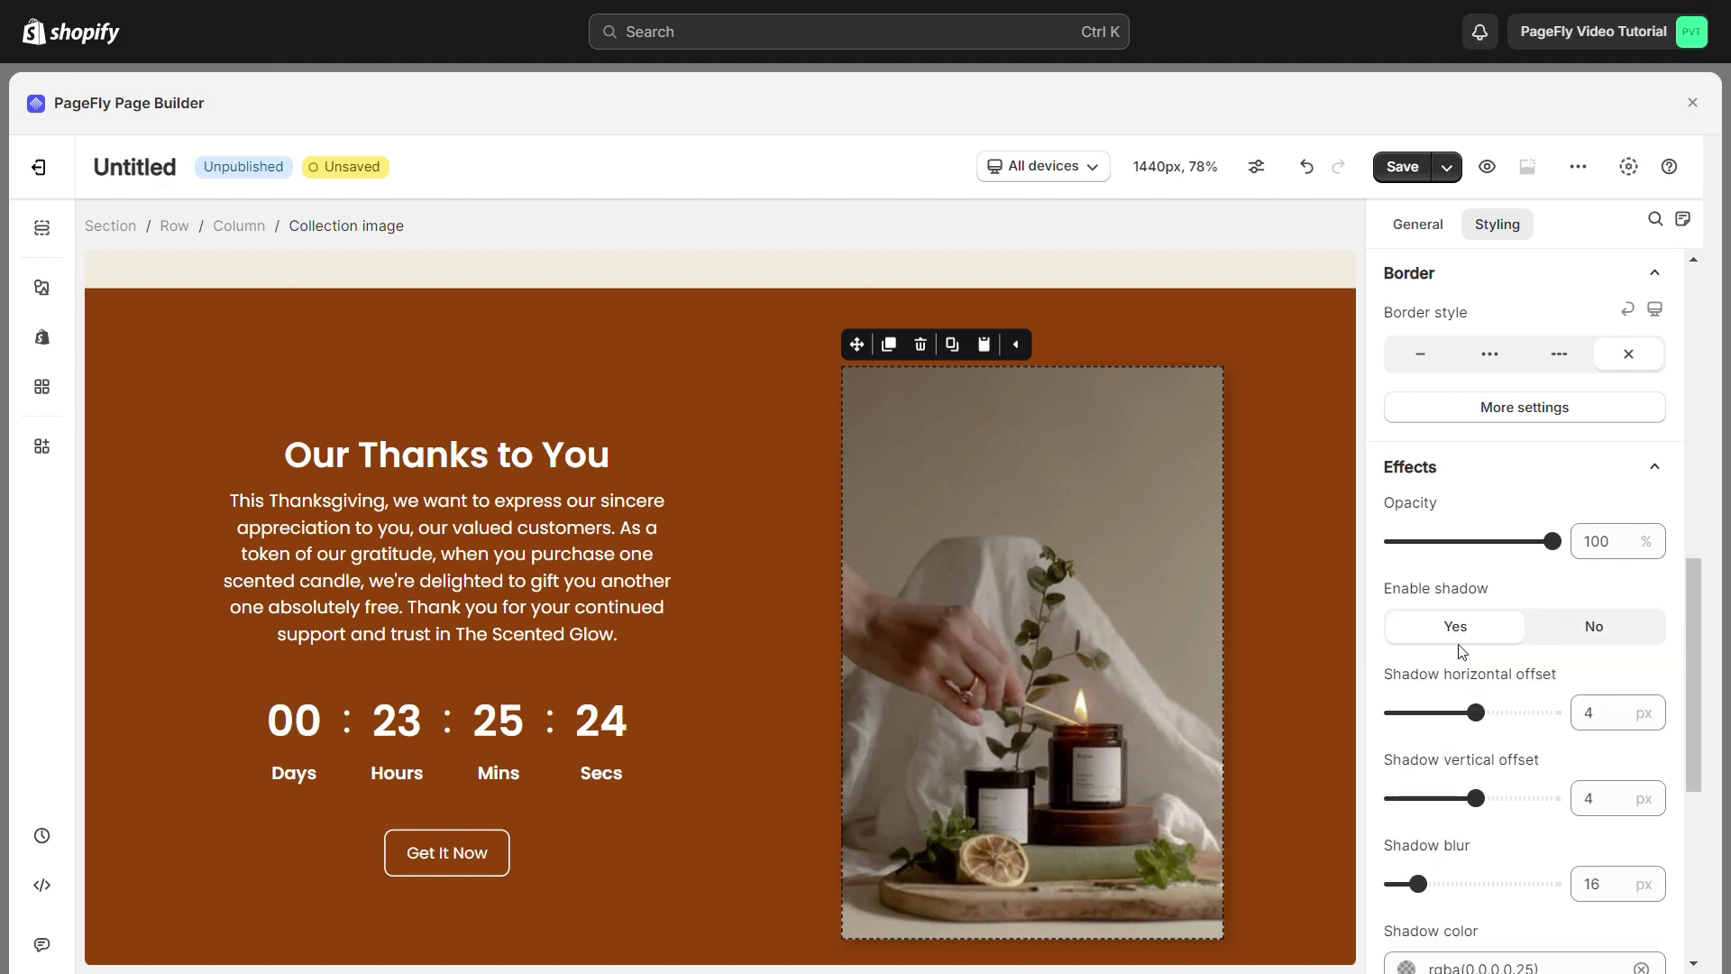
scroll(1462, 648, down, 1)
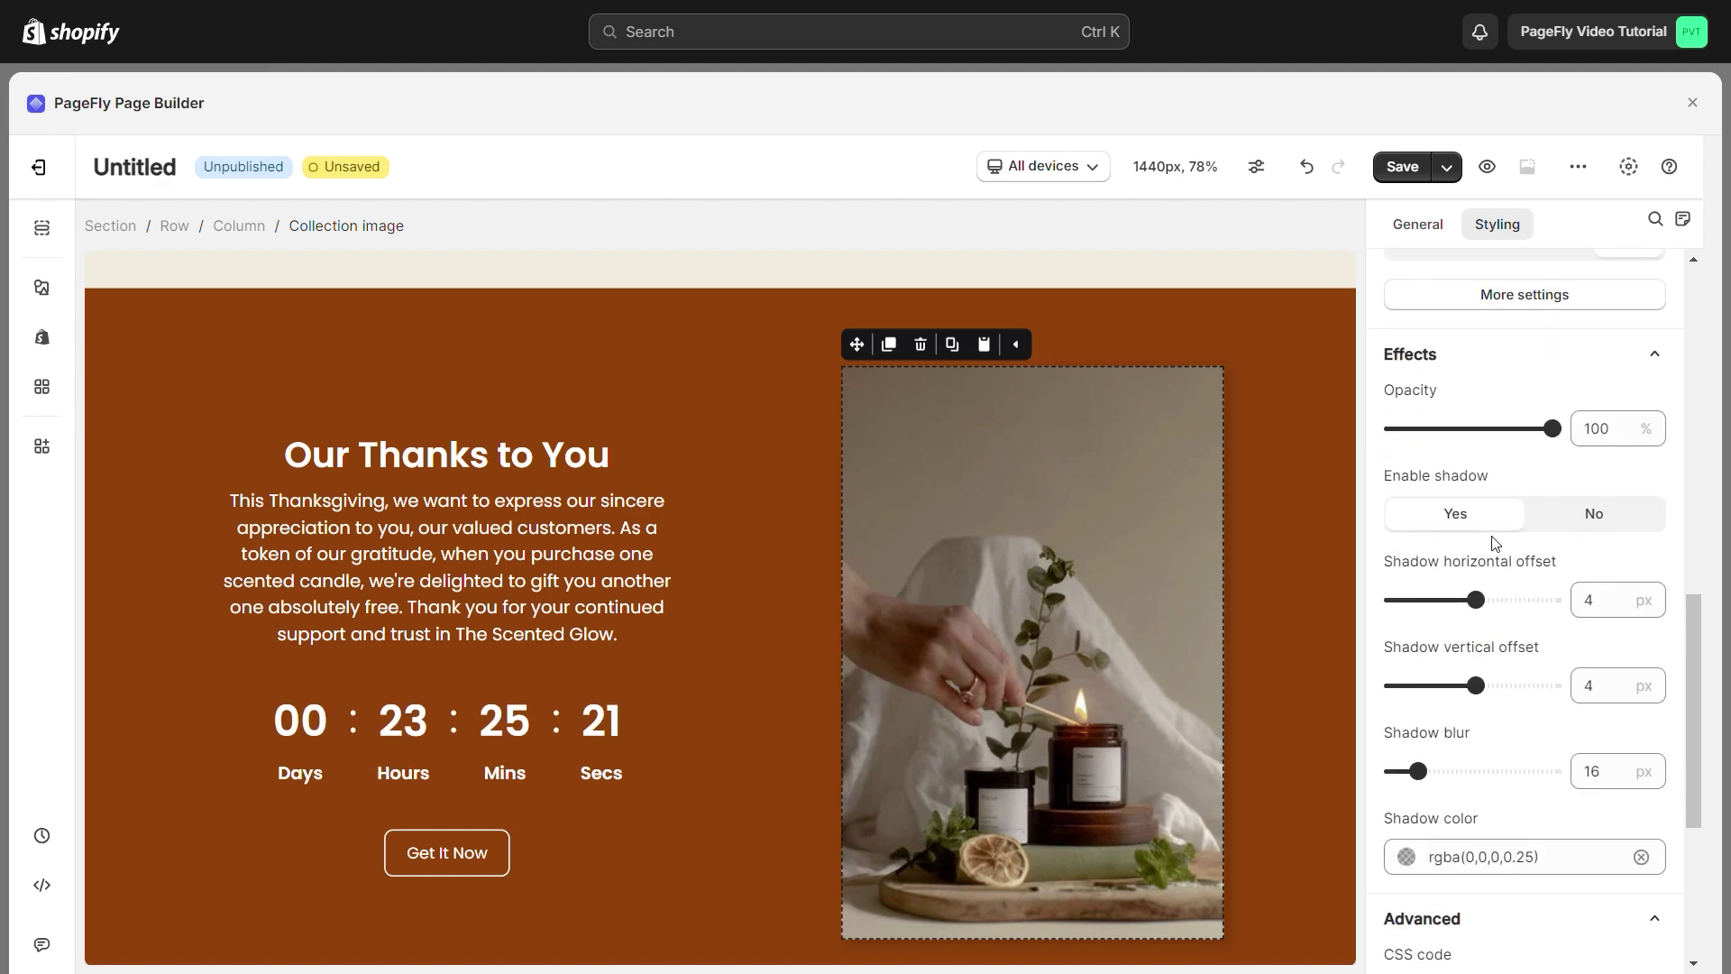
click(1589, 521)
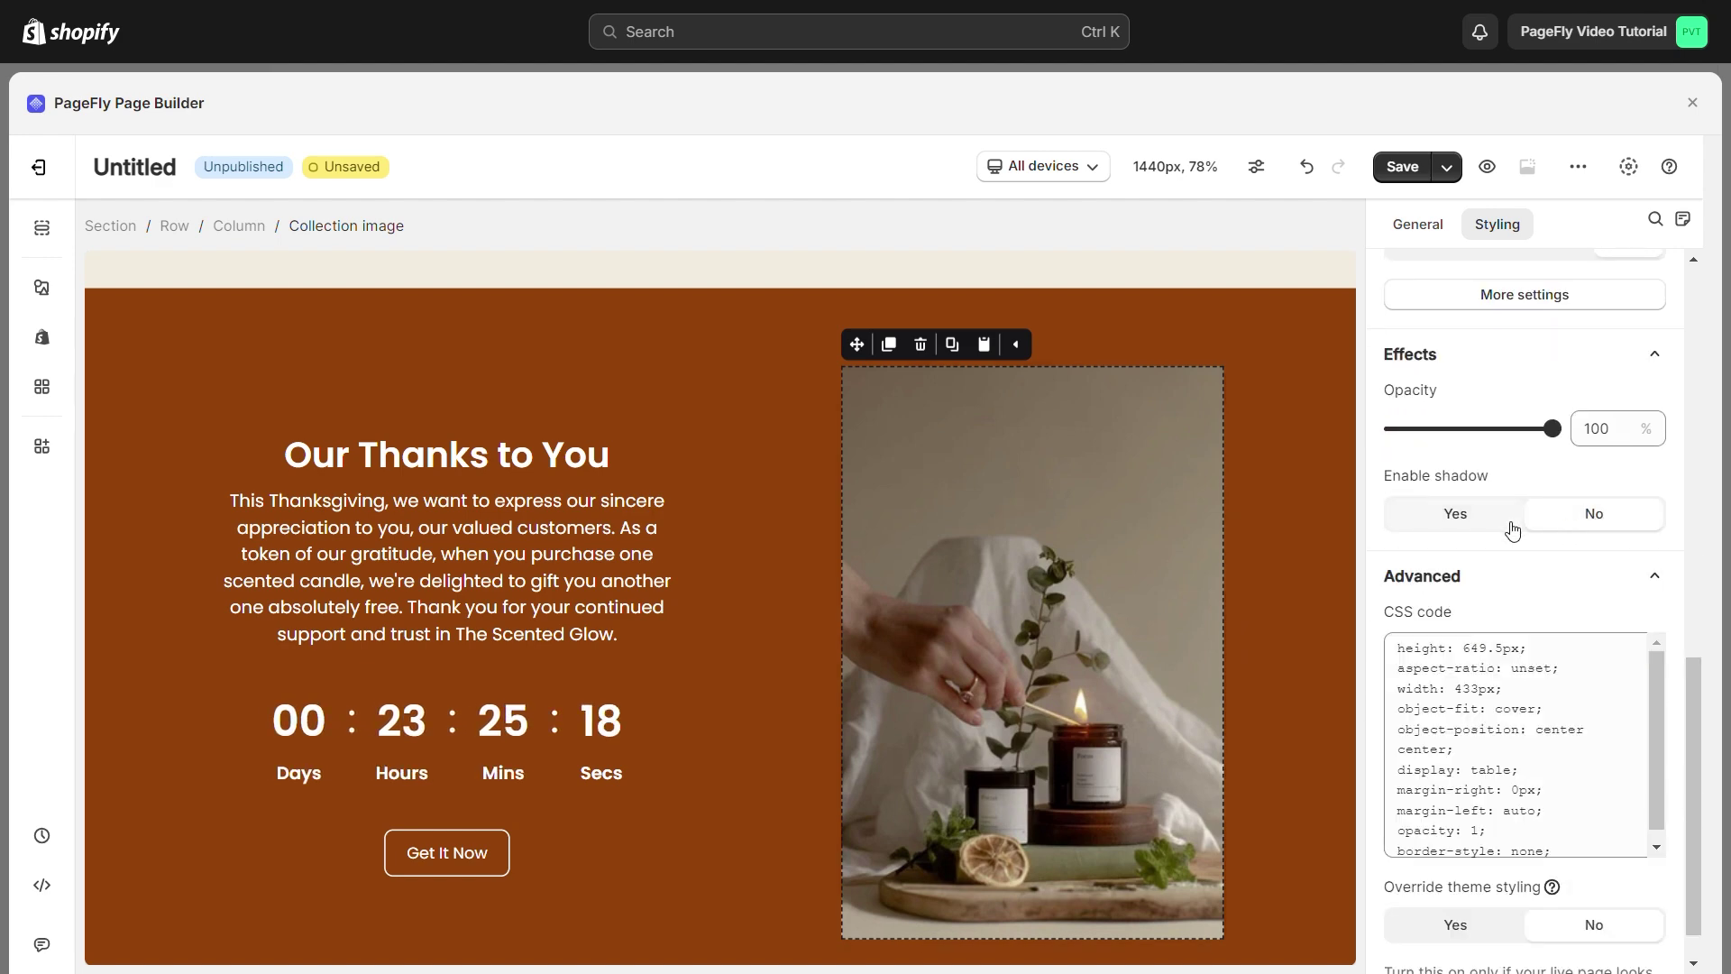
- Set the collection image's padding to 10 px on all sides and its top and bottom margins to 4 px
scroll(1458, 505, up, 7)
scroll(1457, 505, up, 1)
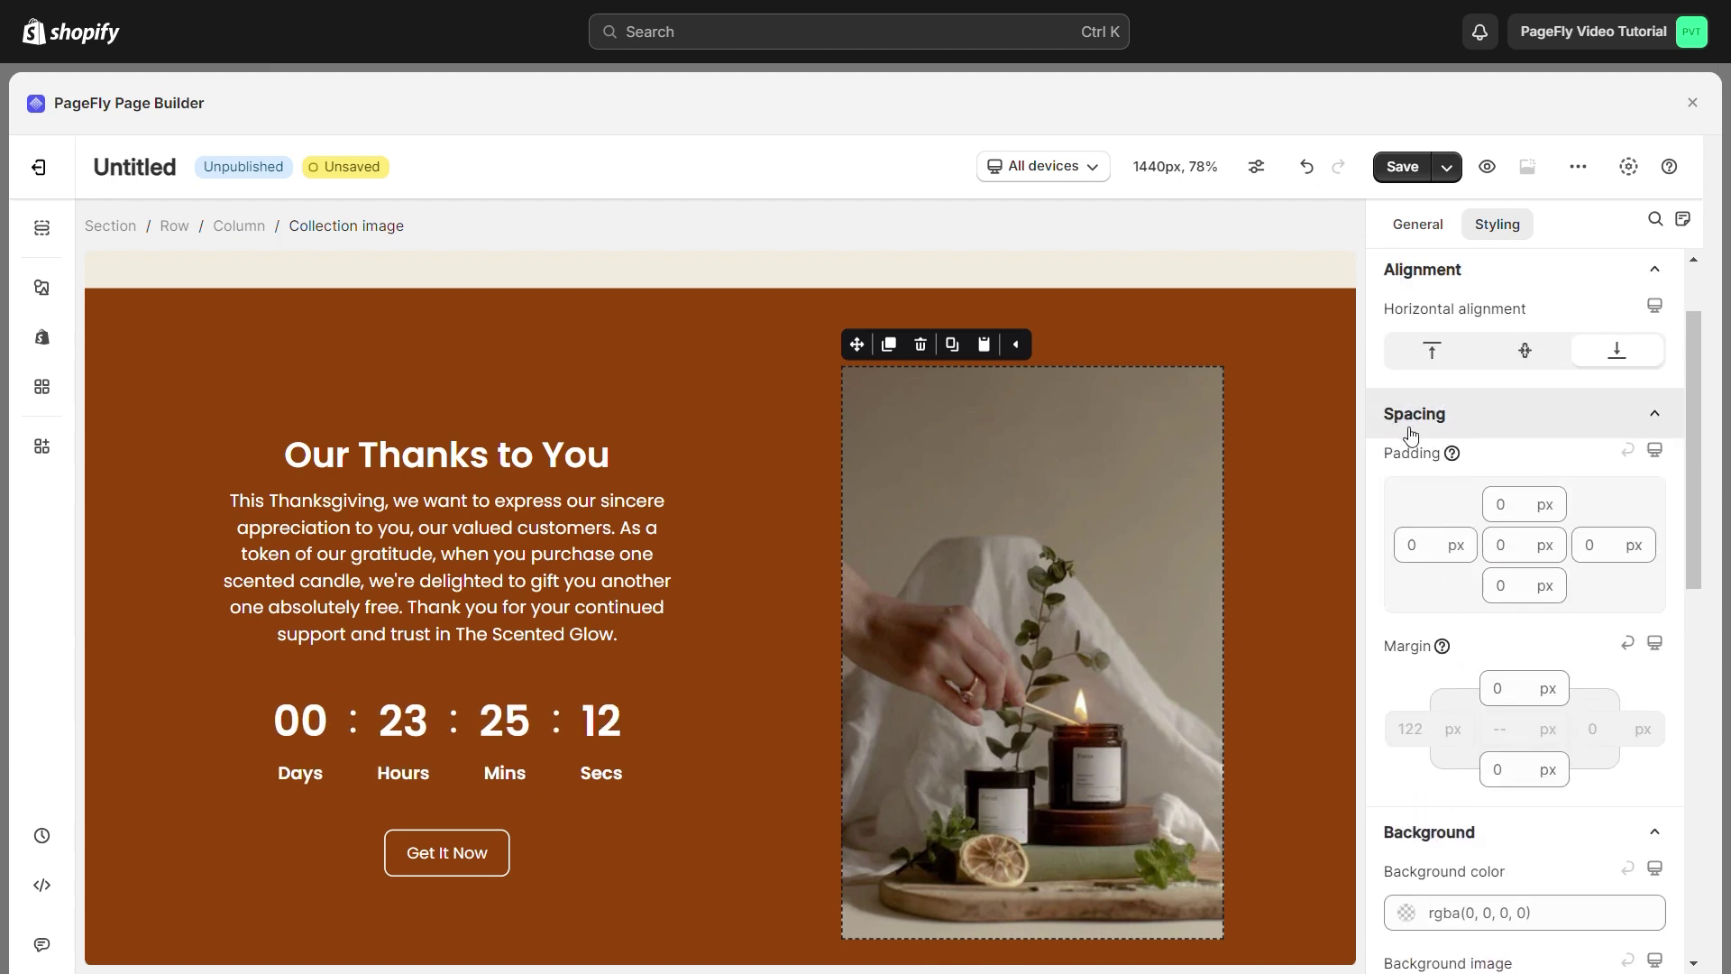
click(1503, 545)
text(10)
click(1515, 688)
text(4)
click(1508, 766)
text(4)
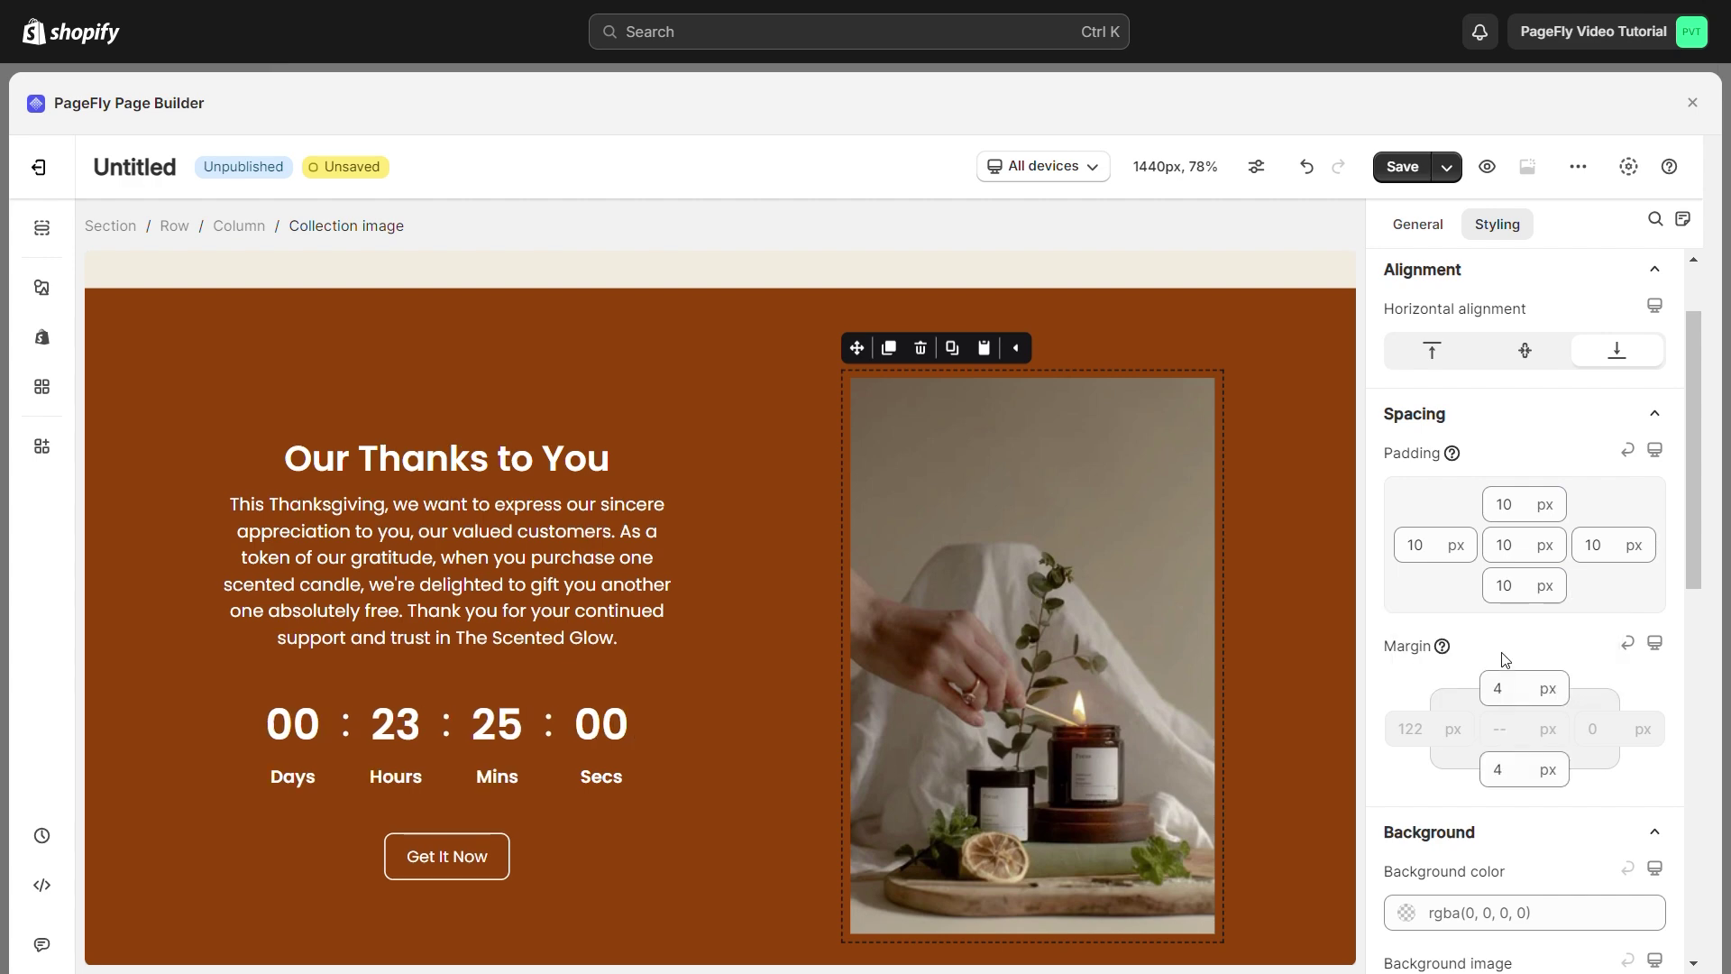
- Save and publish the page with the finished collection image section
scroll(1307, 608, down, 1)
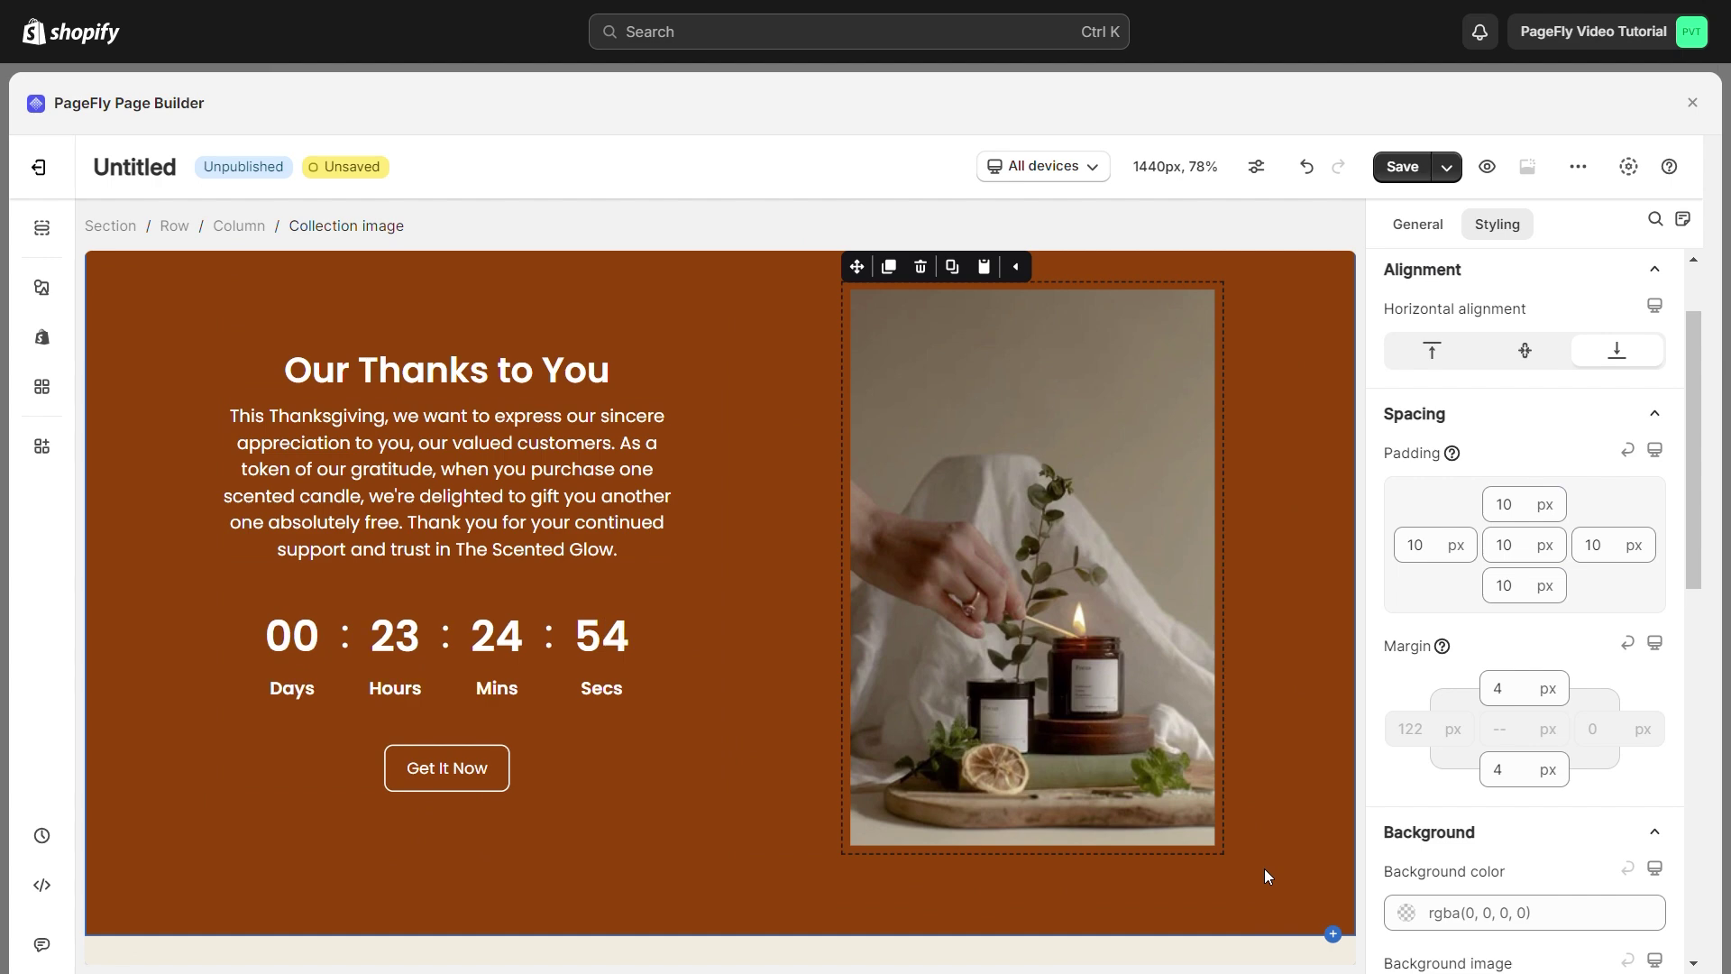
click(1446, 167)
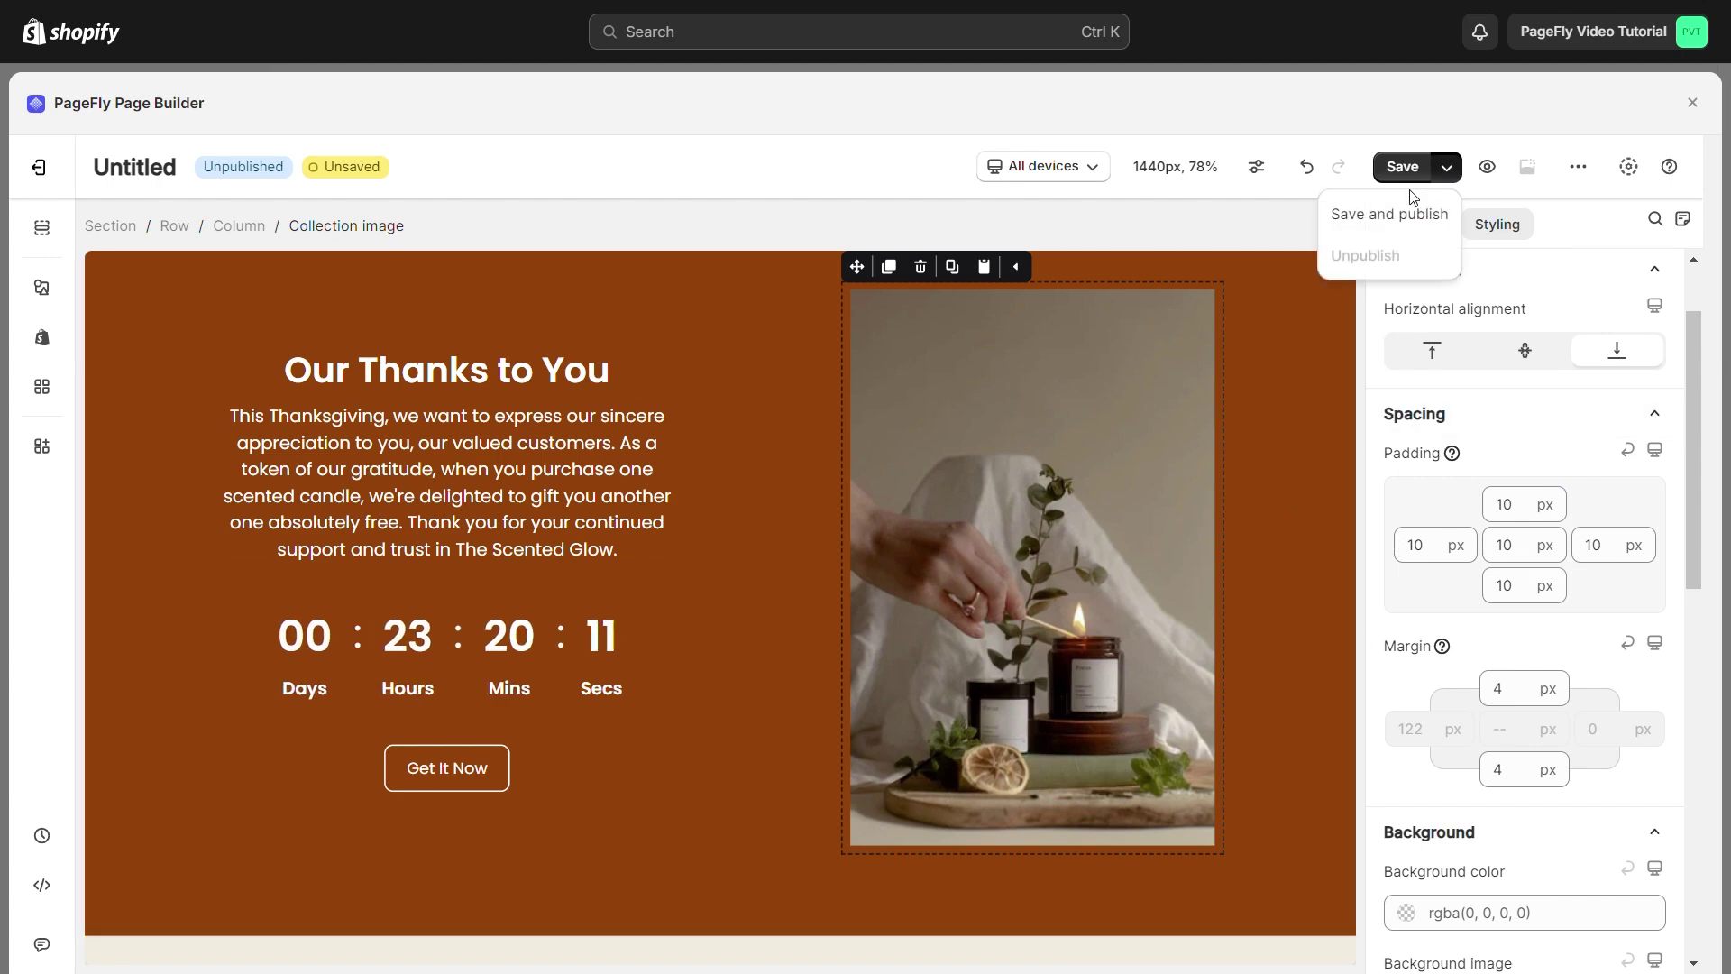
click(1399, 215)
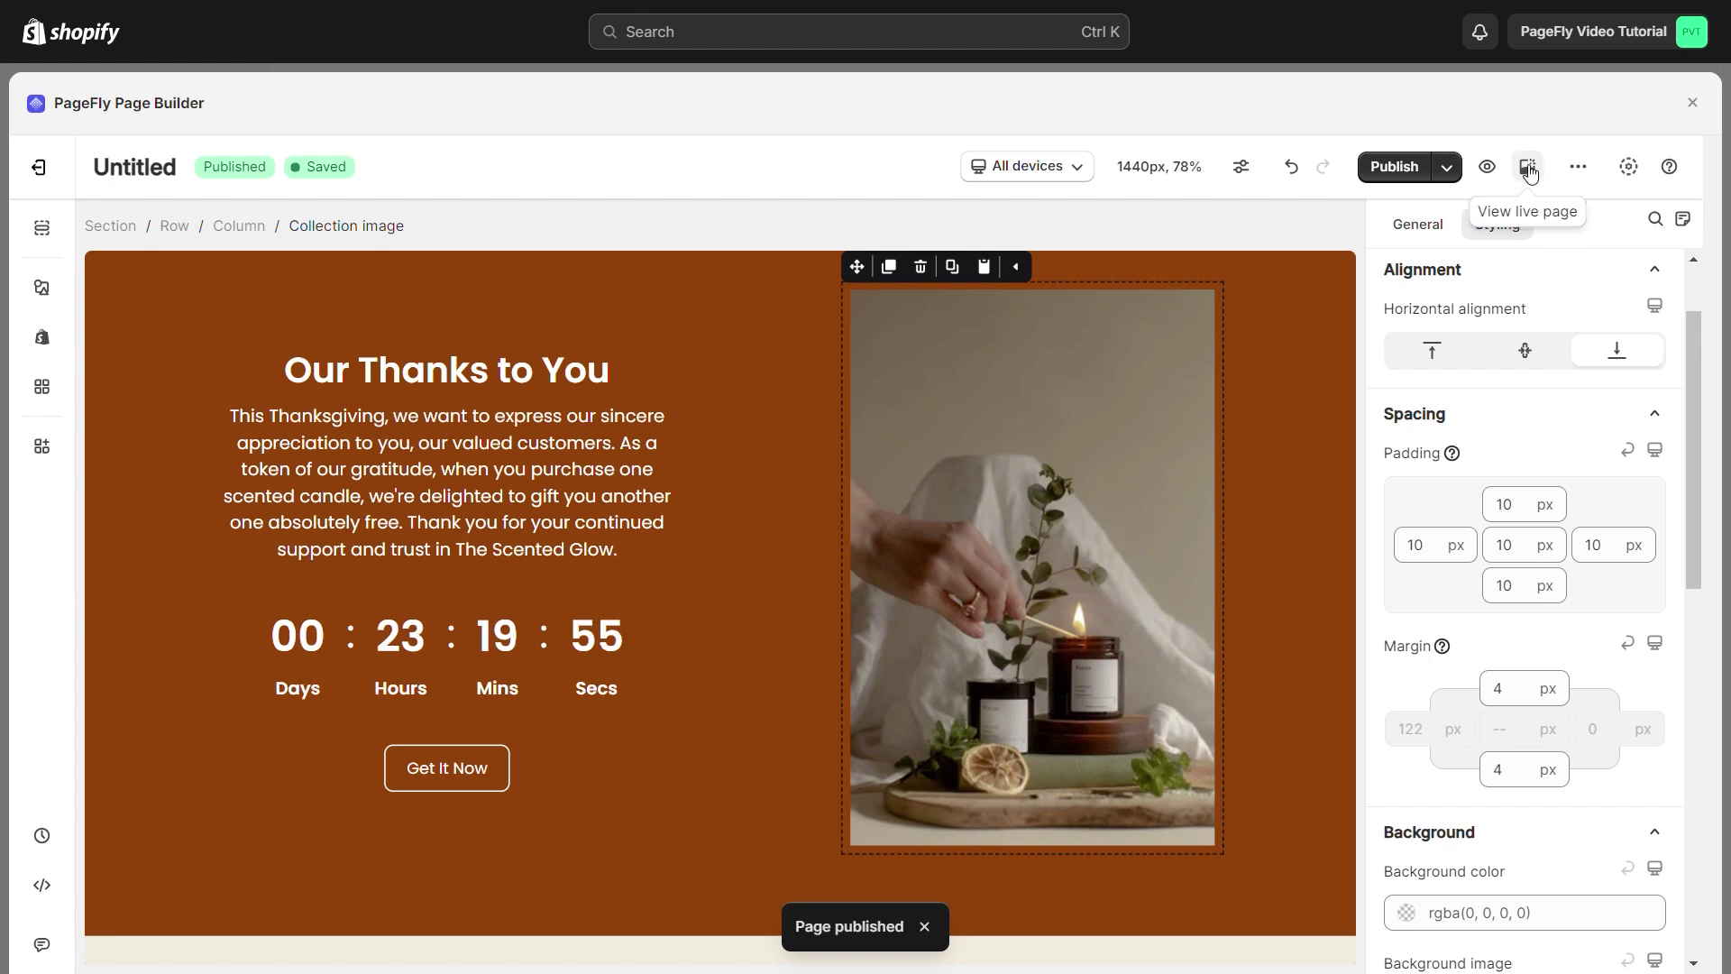
- View the live page and examine the "Our Thanks to You" section
click(1529, 169)
scroll(1524, 325, down, 10)
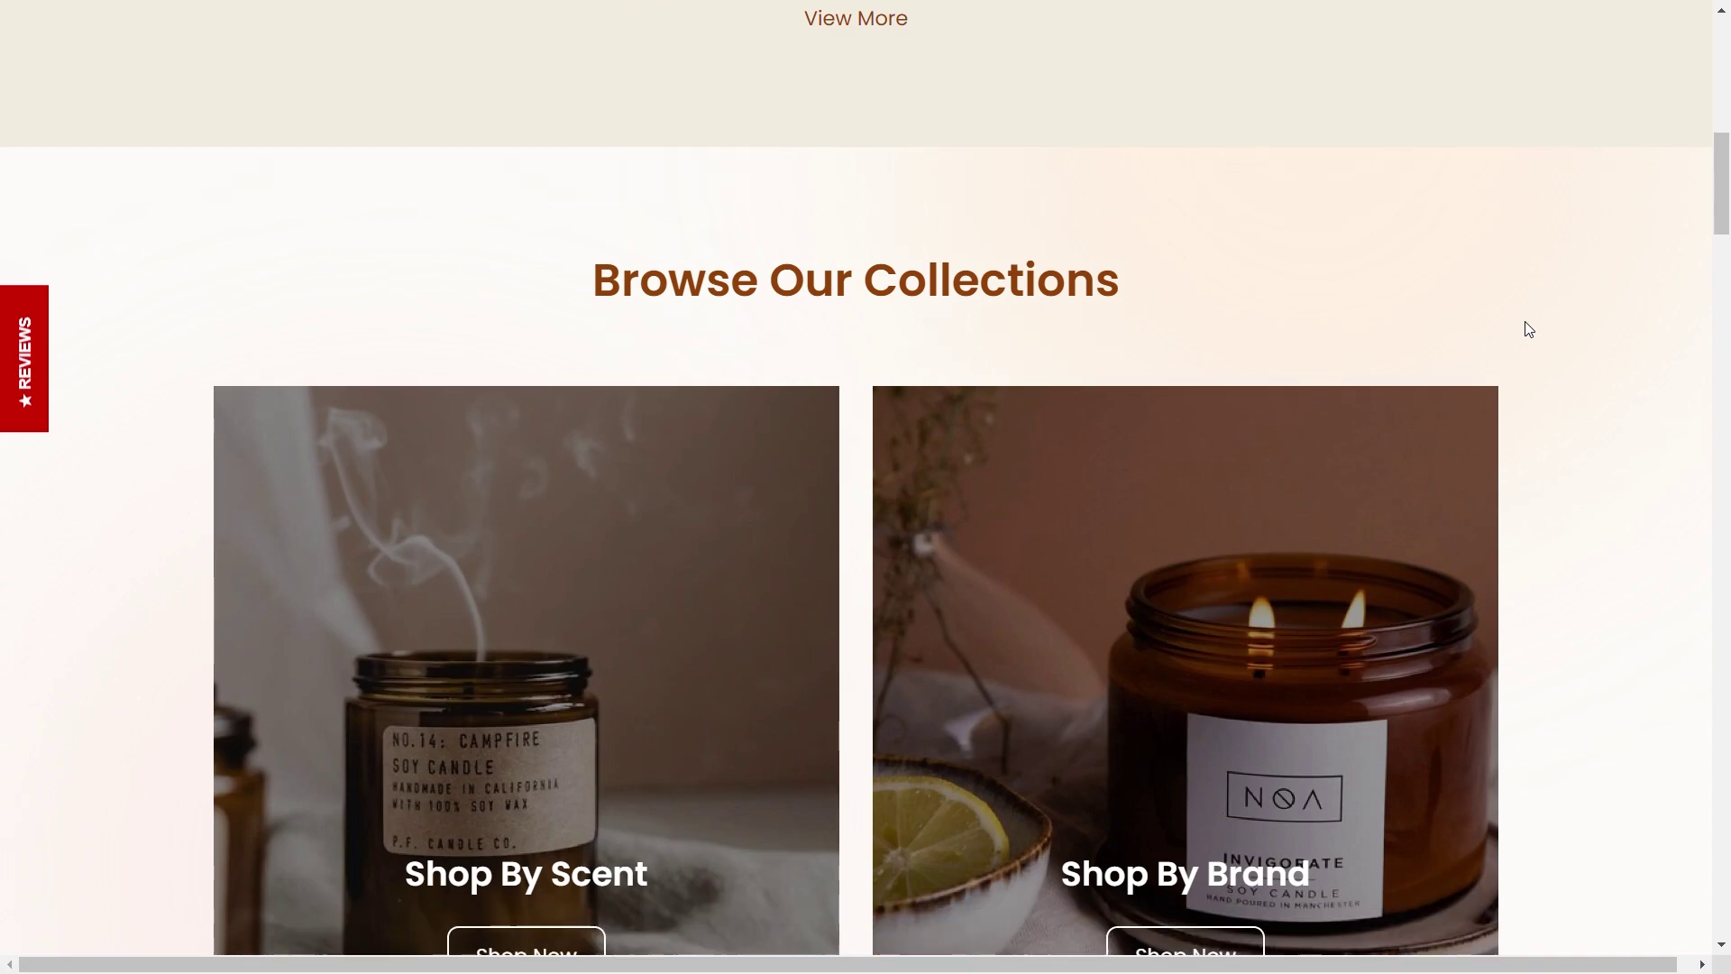
scroll(1529, 329, down, 20)
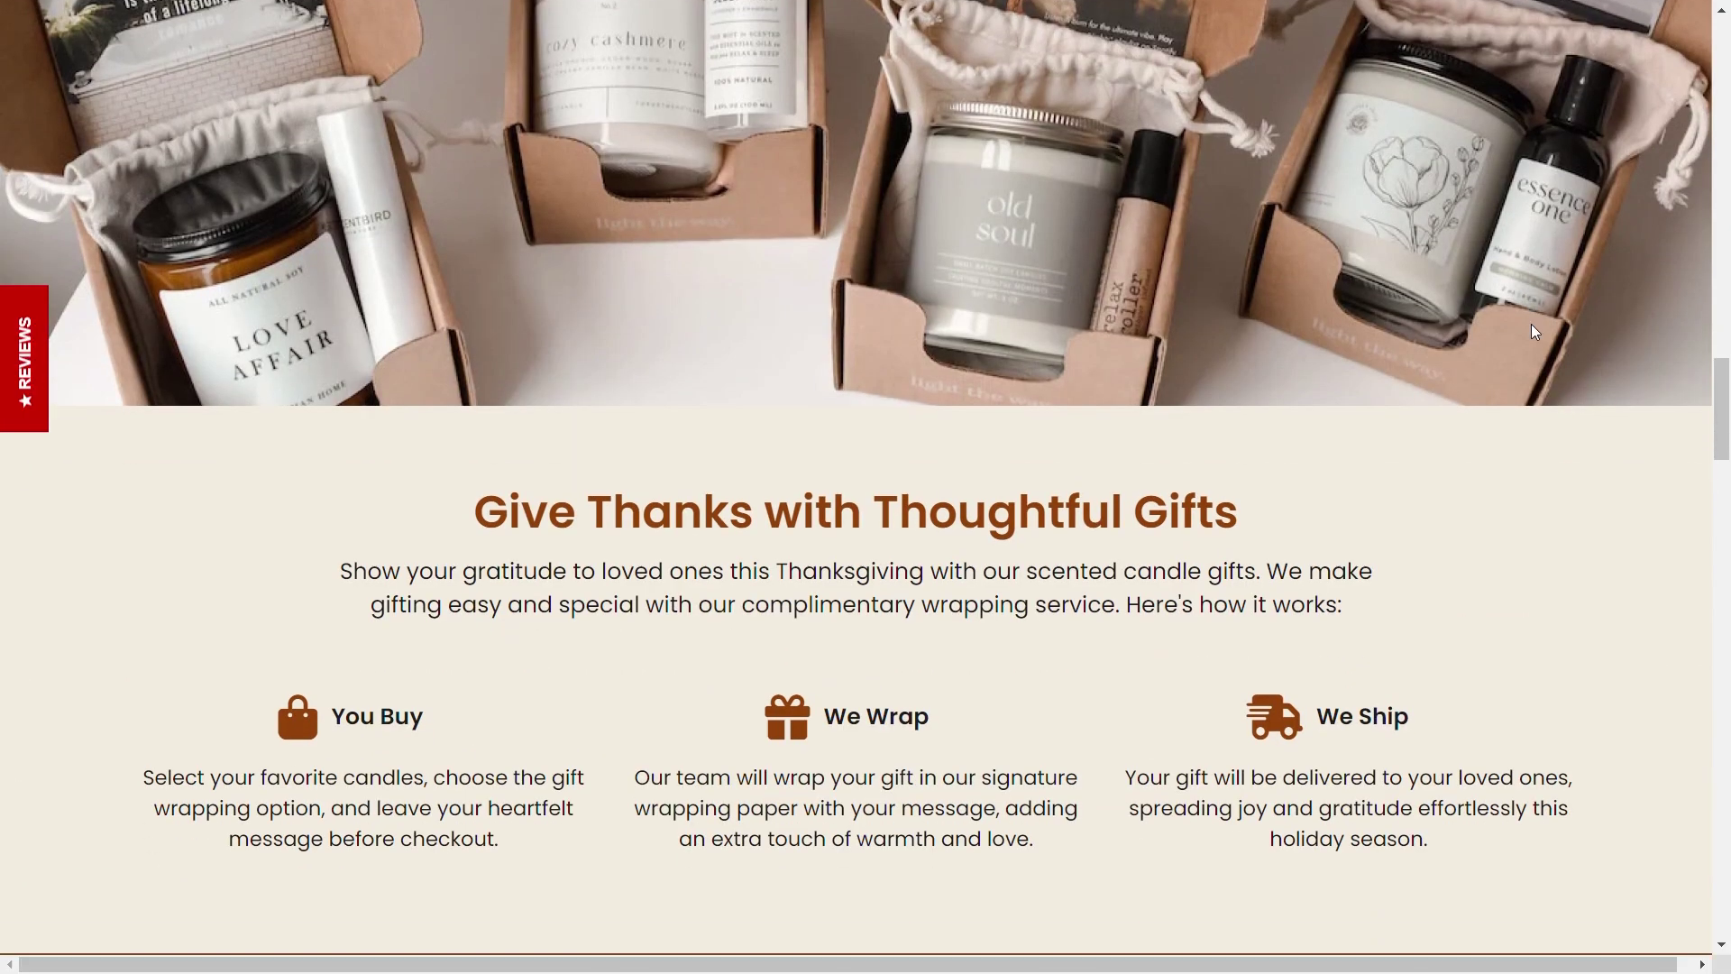
scroll(1531, 323, down, 10)
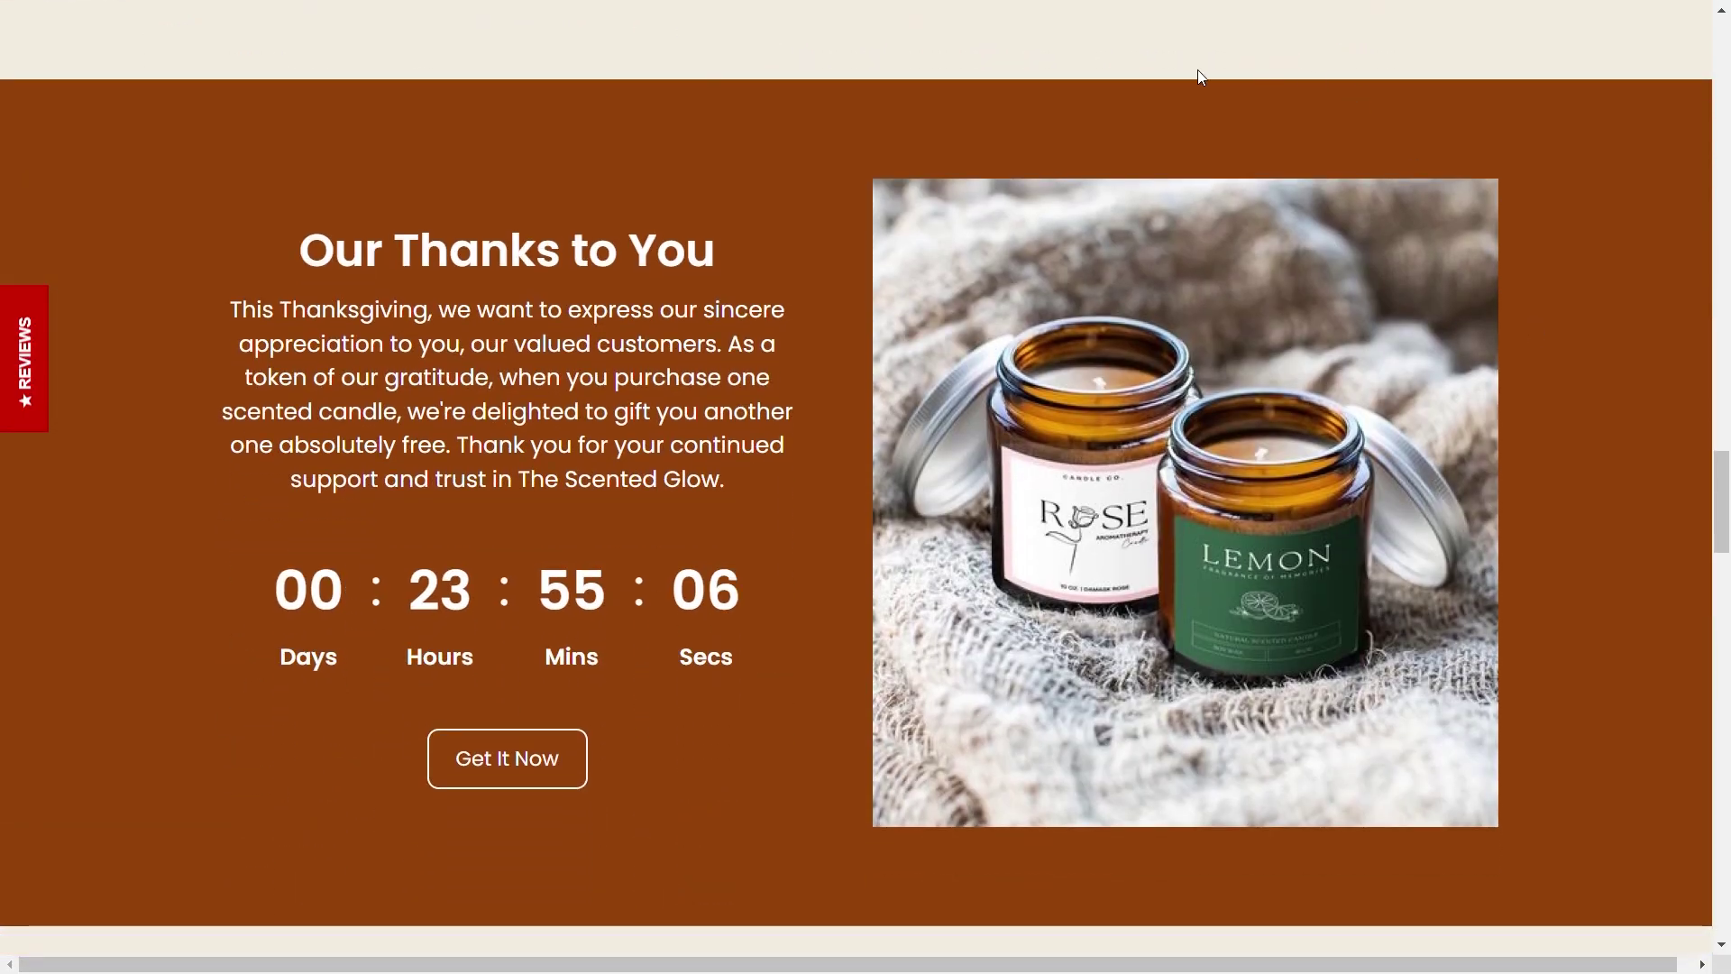